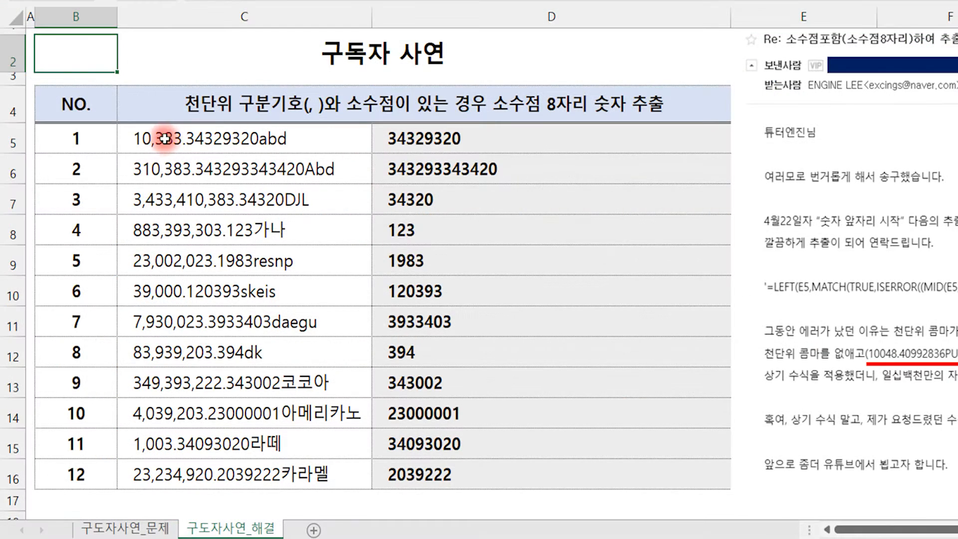
# Step: Copy the complete MID formula from cell D5 of the 구도자사연_해결 sheet without changing the cell
pyautogui.click(101, 245)
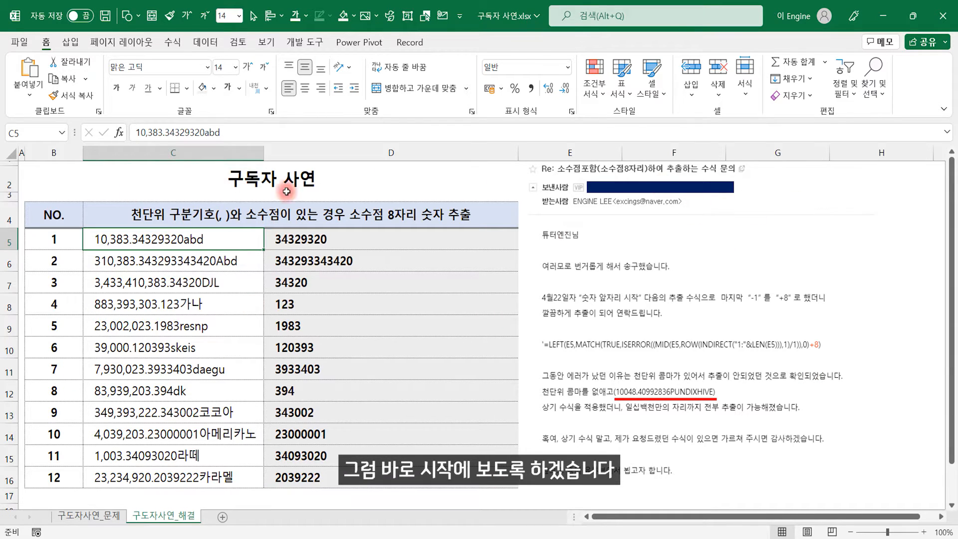
pyautogui.click(89, 515)
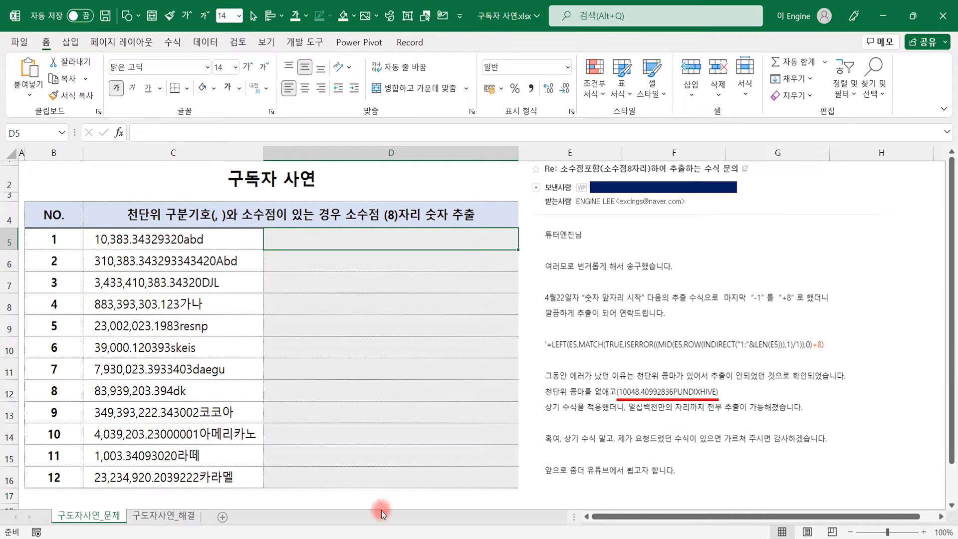
pyautogui.click(157, 515)
pyautogui.click(354, 242)
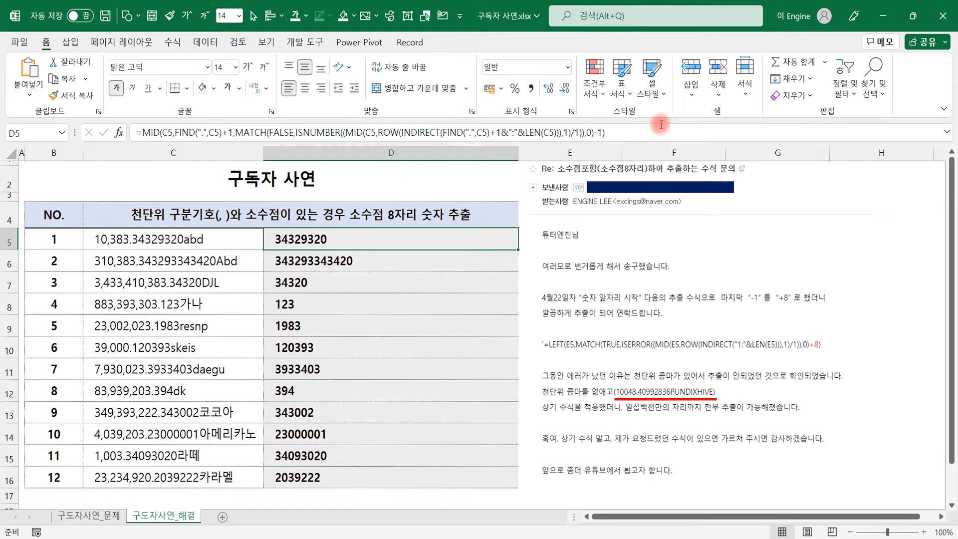
pyautogui.moveTo(621, 130); pyautogui.dragTo(47, 135)
pyautogui.hotkey('ctrl', 'c')
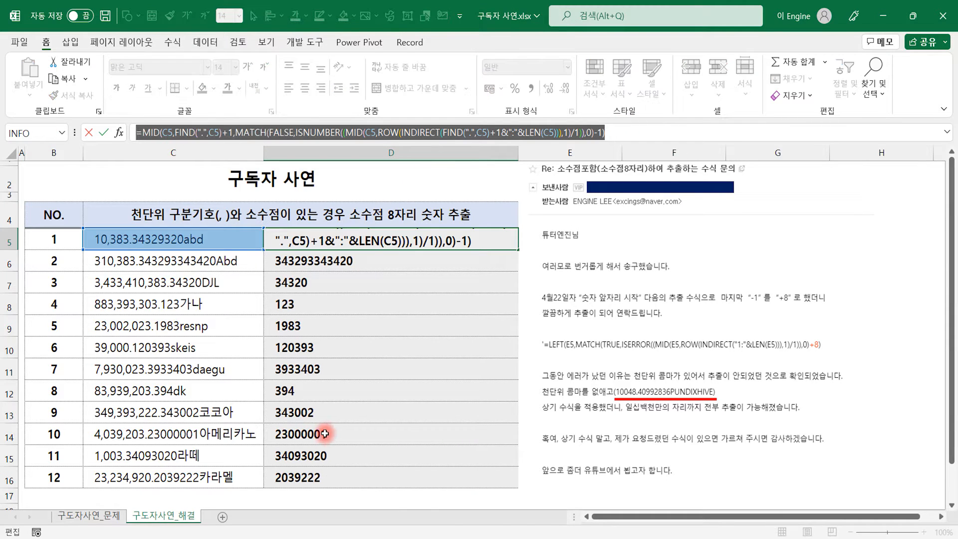
pyautogui.press('Escape')
# Step: Paste the copied MID formula into D5 of the 구도자사연_문제 sheet as plain text, with a leading apostrophe
pyautogui.click(99, 520)
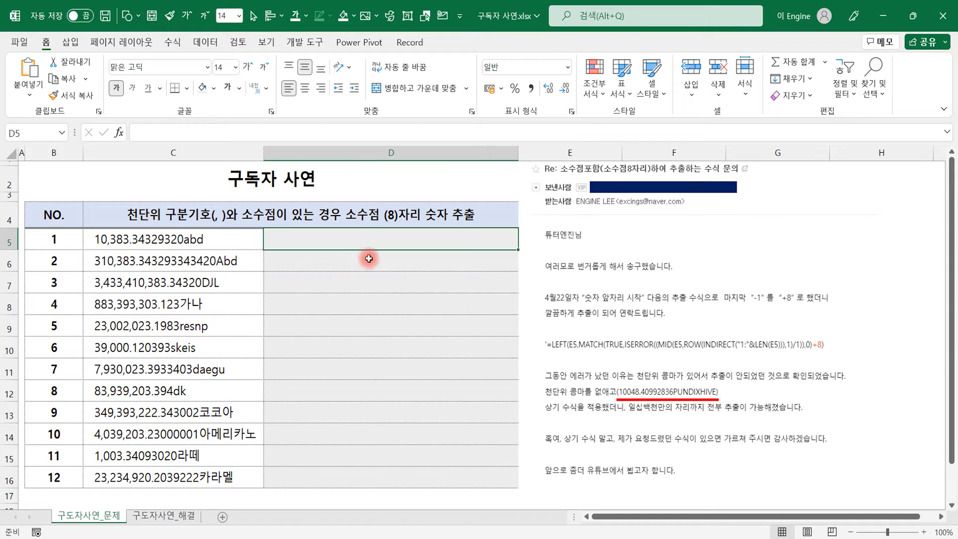
pyautogui.doubleClick(348, 241)
pyautogui.hotkey('ctrl', 'v')
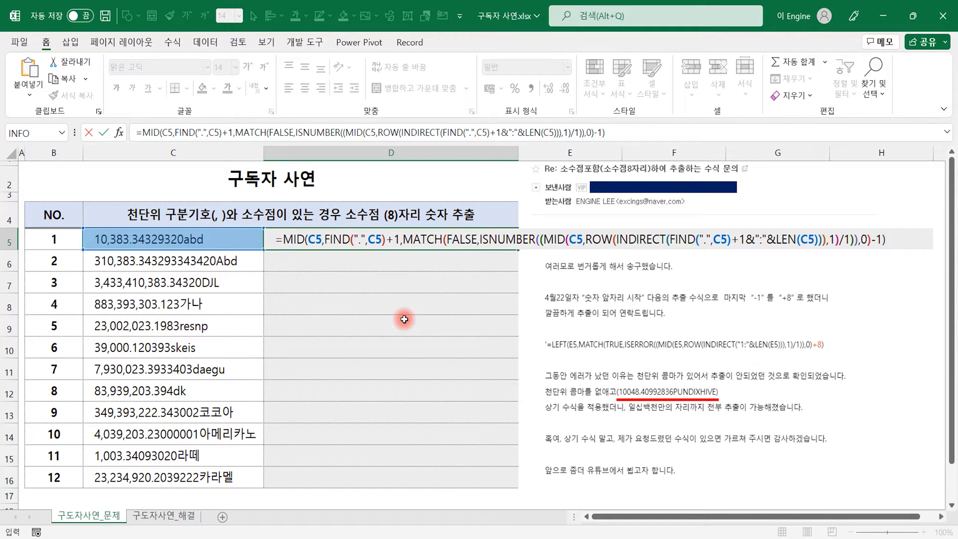
pyautogui.click(275, 242)
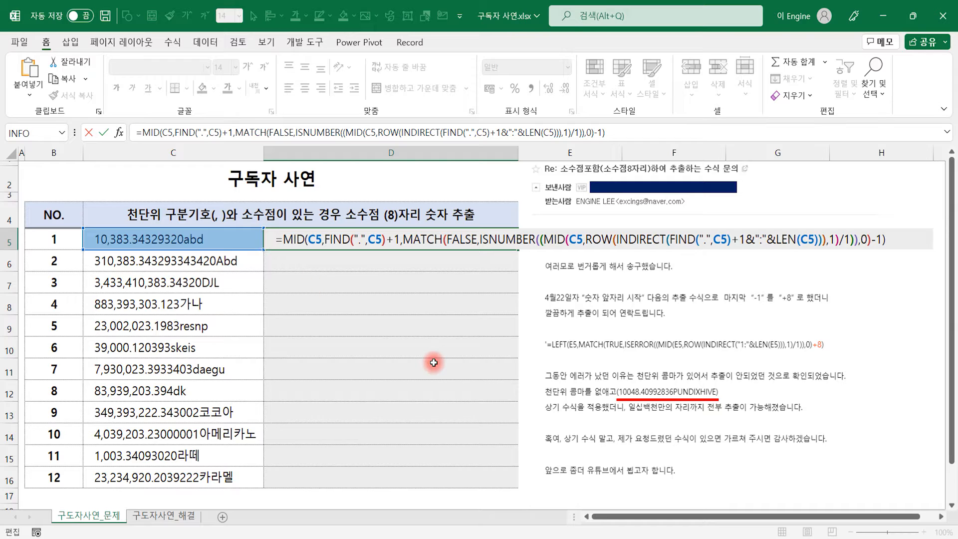
pyautogui.write("'")
pyautogui.press('Return')
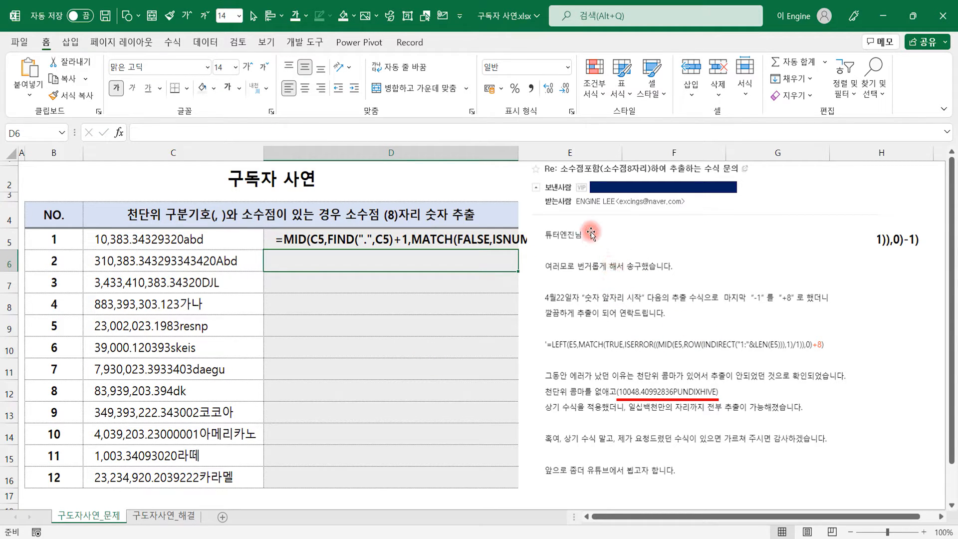
# Step: Move the e-mail picture and its red underline down and to the right, clear of the formula text in row 5
pyautogui.moveTo(599, 243); pyautogui.dragTo(855, 436)
pyautogui.moveTo(694, 399); pyautogui.dragTo(915, 478)
pyautogui.moveTo(856, 428); pyautogui.dragTo(926, 456)
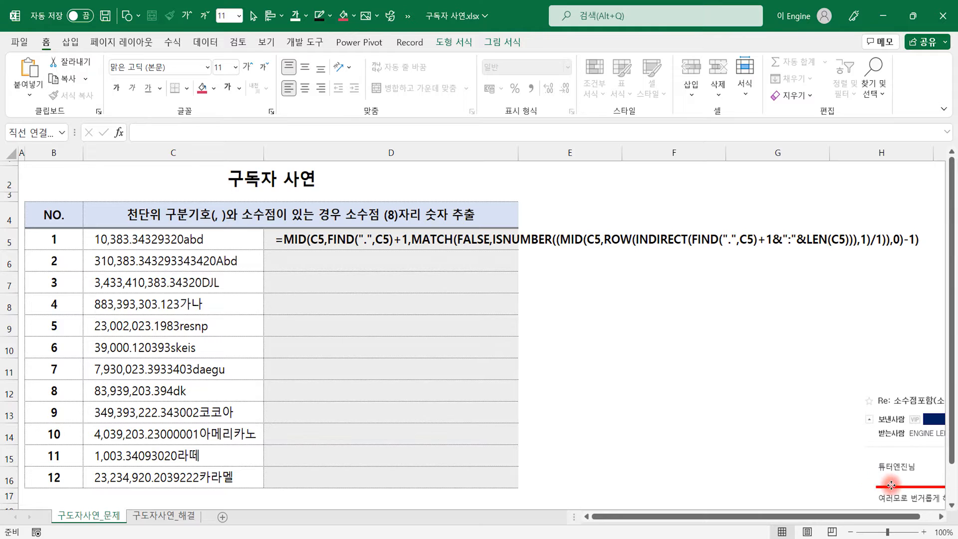
pyautogui.click(618, 348)
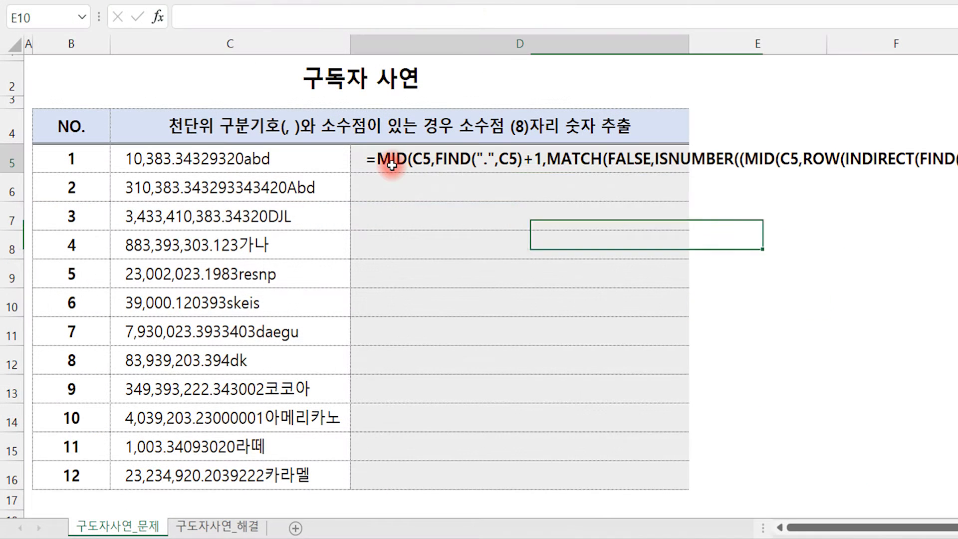
# Step: Examine how D5's FIND(".",C5)+1 start position and MATCH(...)-1 length relate to the decimal digits in C5
pyautogui.click(391, 165)
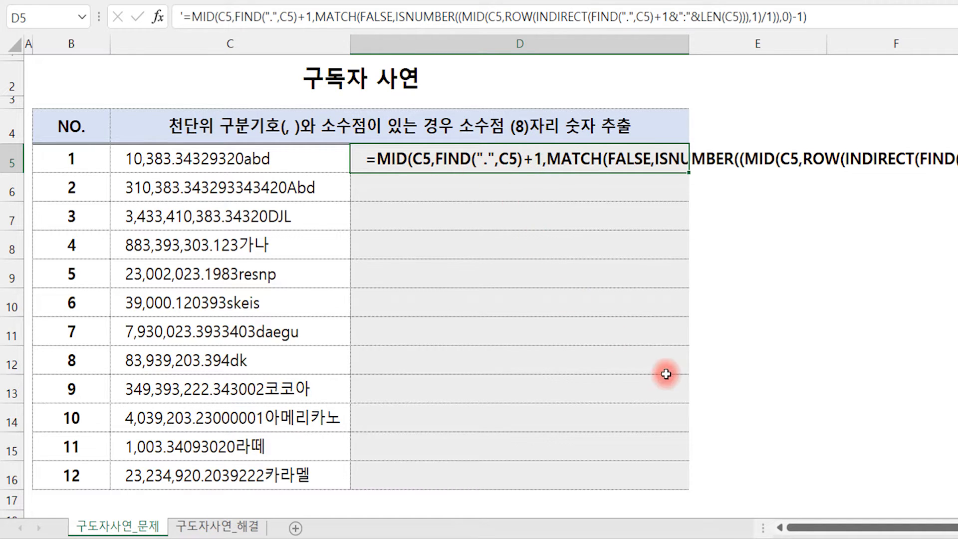
pyautogui.moveTo(432, 174); pyautogui.dragTo(533, 174)
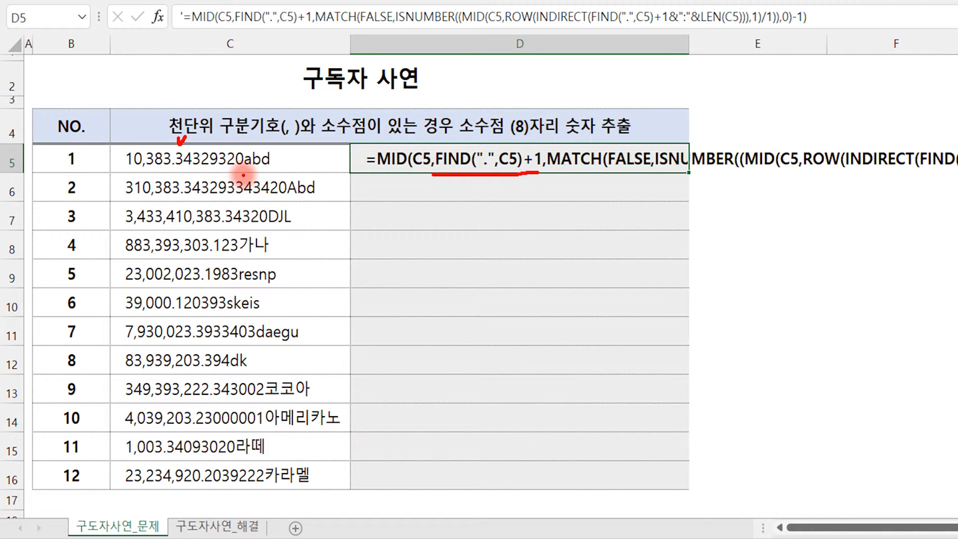
pyautogui.moveTo(242, 175)
pyautogui.mouseDown()
pyautogui.moveTo(251, 175)
pyautogui.moveTo(239, 138)
pyautogui.mouseUp()
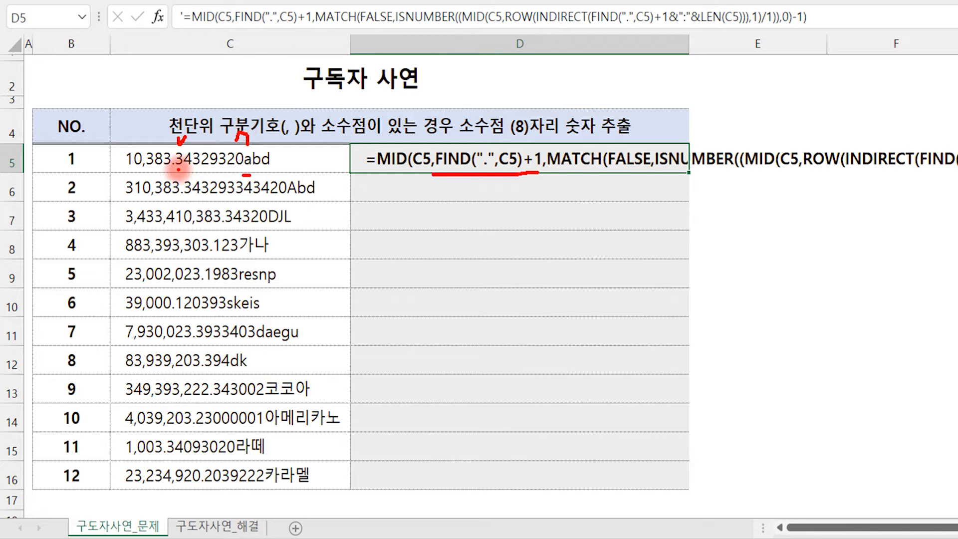
pyautogui.moveTo(178, 170); pyautogui.dragTo(238, 168)
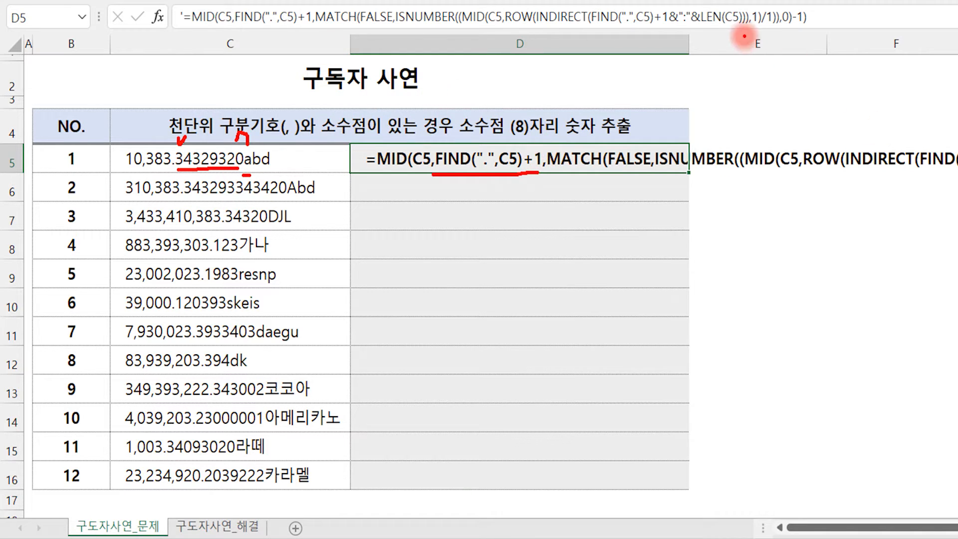
pyautogui.moveTo(790, 28); pyautogui.dragTo(804, 28)
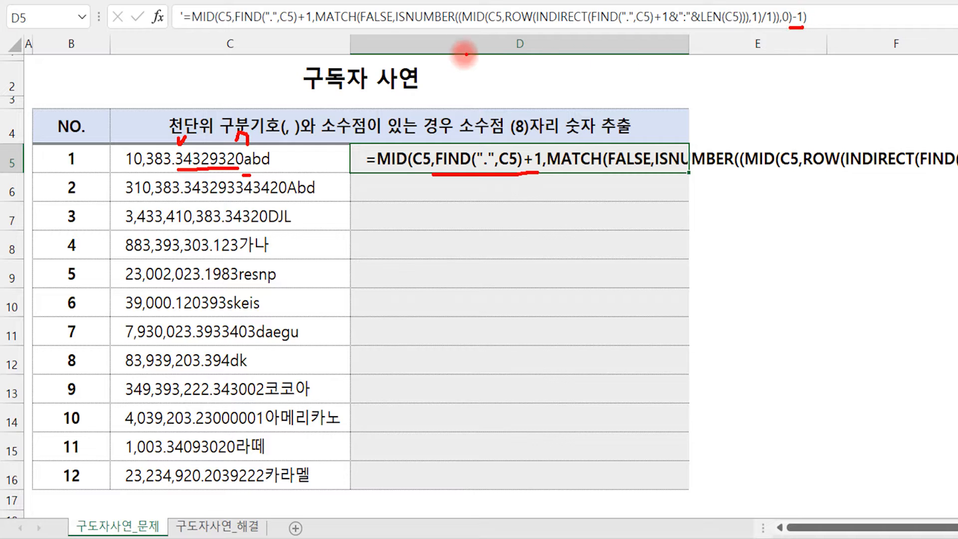
pyautogui.moveTo(312, 31); pyautogui.dragTo(782, 29)
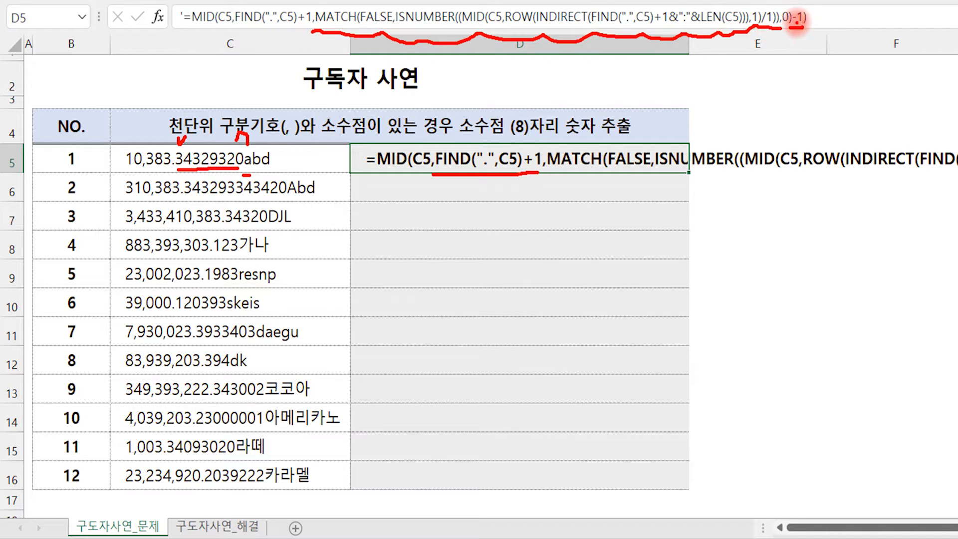
pyautogui.click(799, 10)
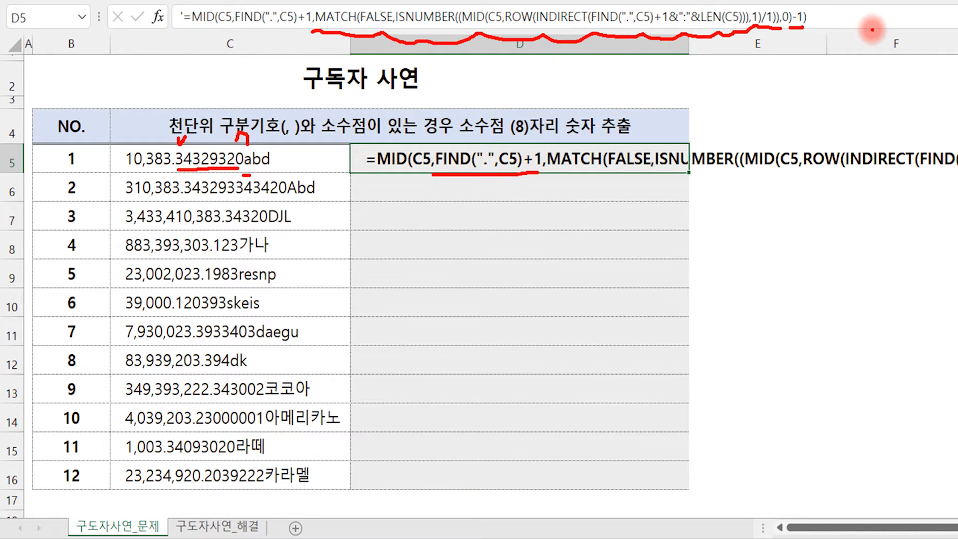
pyautogui.press('Escape')
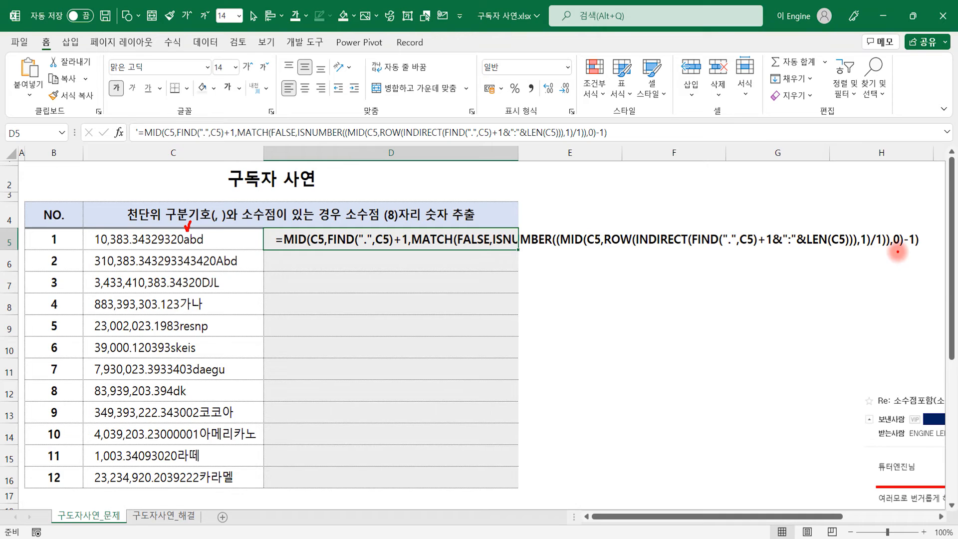
pyautogui.moveTo(888, 251); pyautogui.dragTo(920, 251)
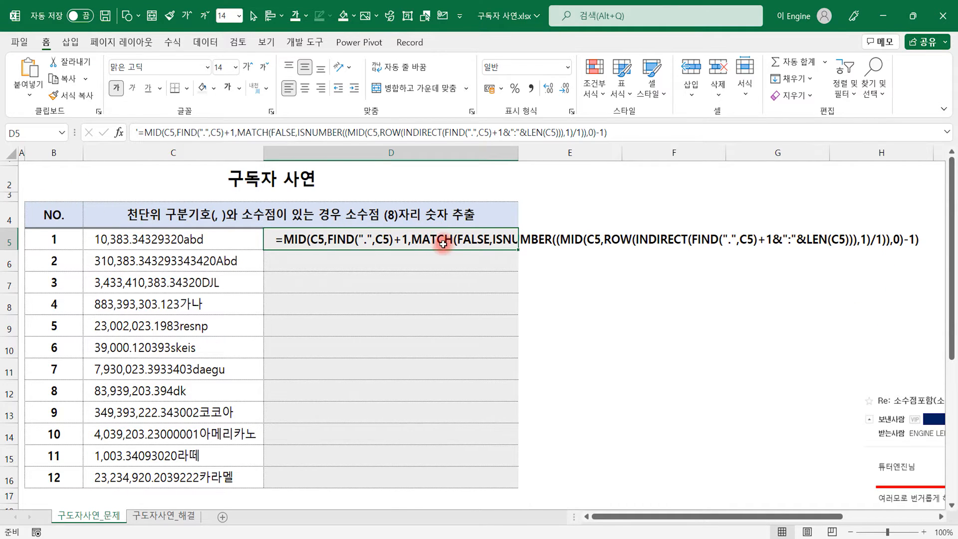
# Step: Examine the FALSE, ISNUMBER, MID and ROW(INDIRECT(...)) parts within the MATCH function of the row 5 formula
pyautogui.click(676, 294)
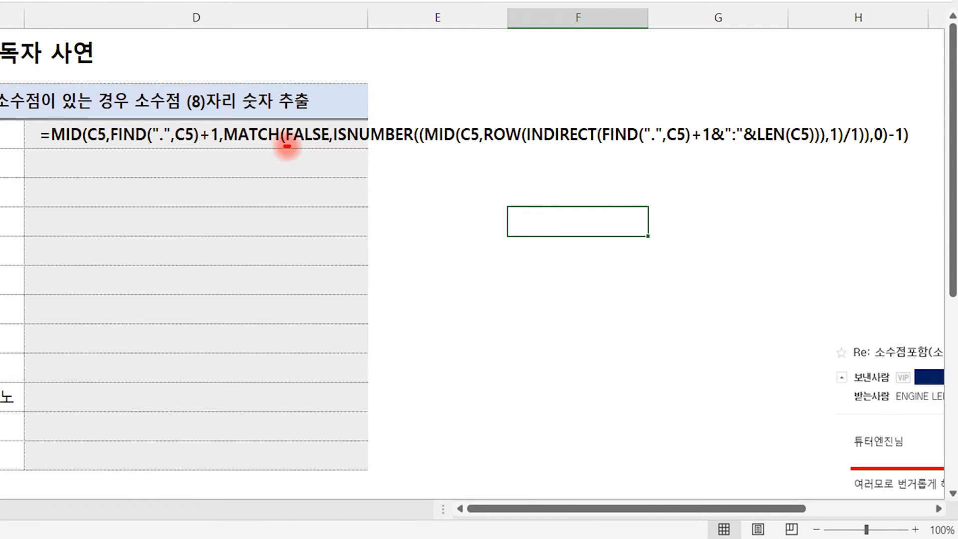
pyautogui.moveTo(287, 146); pyautogui.dragTo(324, 146)
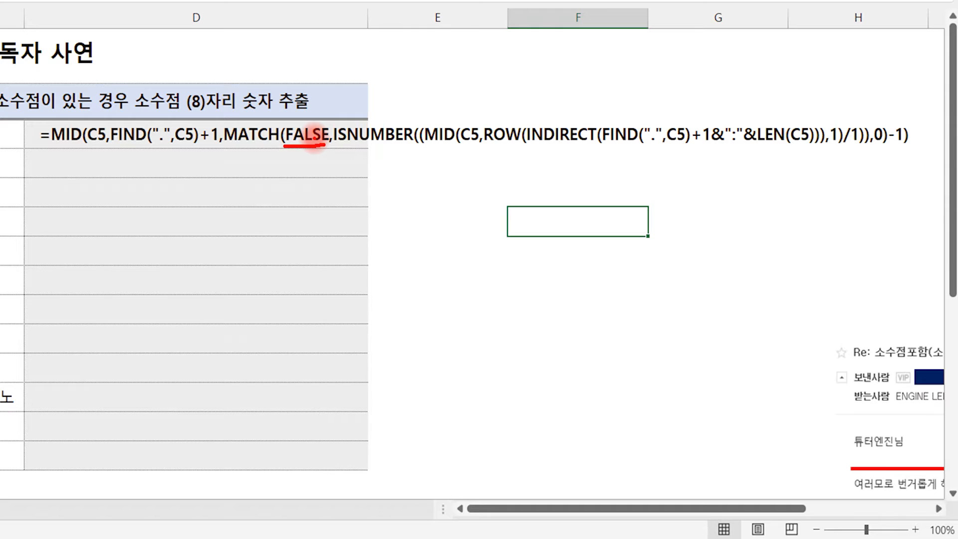
pyautogui.moveTo(332, 151); pyautogui.dragTo(413, 151)
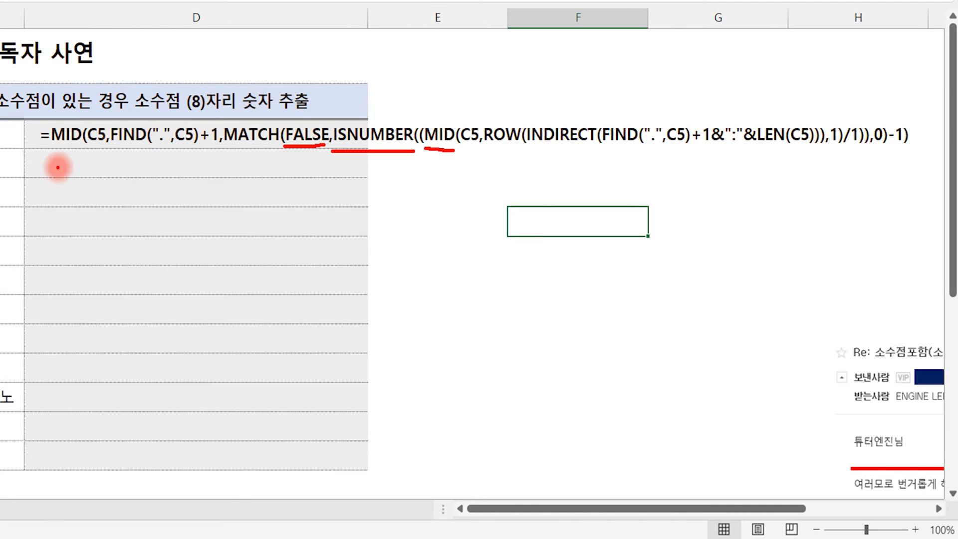
pyautogui.moveTo(48, 153); pyautogui.dragTo(76, 154)
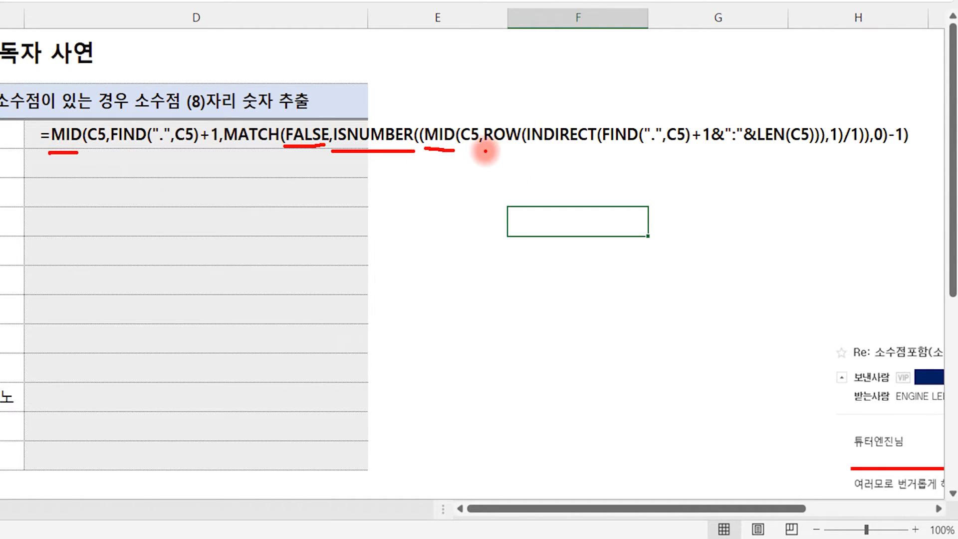
pyautogui.moveTo(484, 150); pyautogui.dragTo(837, 146)
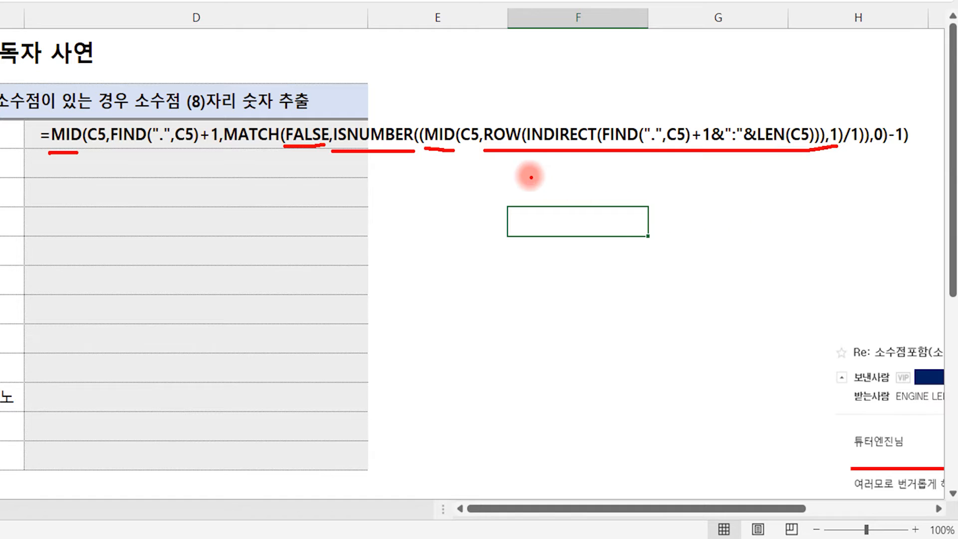
pyautogui.moveTo(485, 94)
pyautogui.mouseDown()
pyautogui.moveTo(491, 89)
pyautogui.moveTo(478, 92)
pyautogui.moveTo(515, 117)
pyautogui.mouseUp()
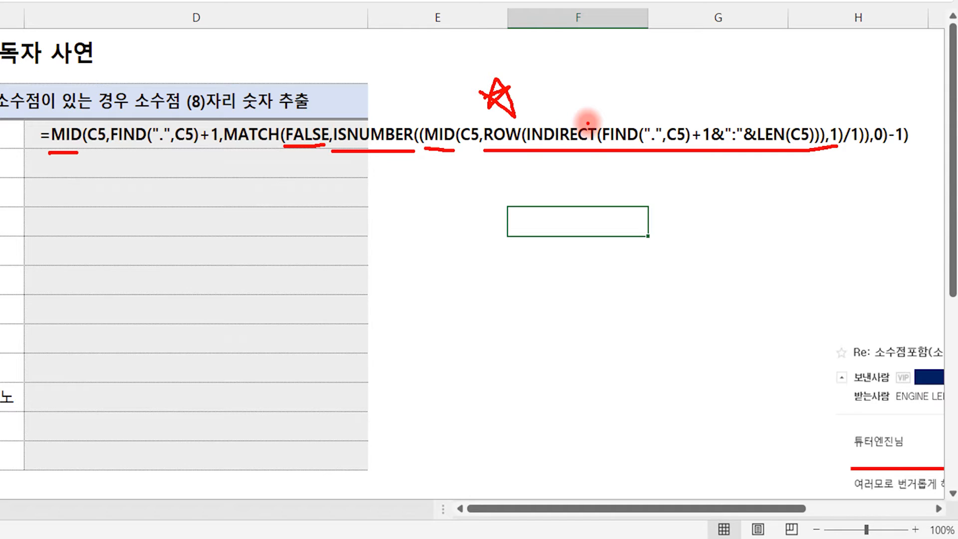
pyautogui.press('Escape')
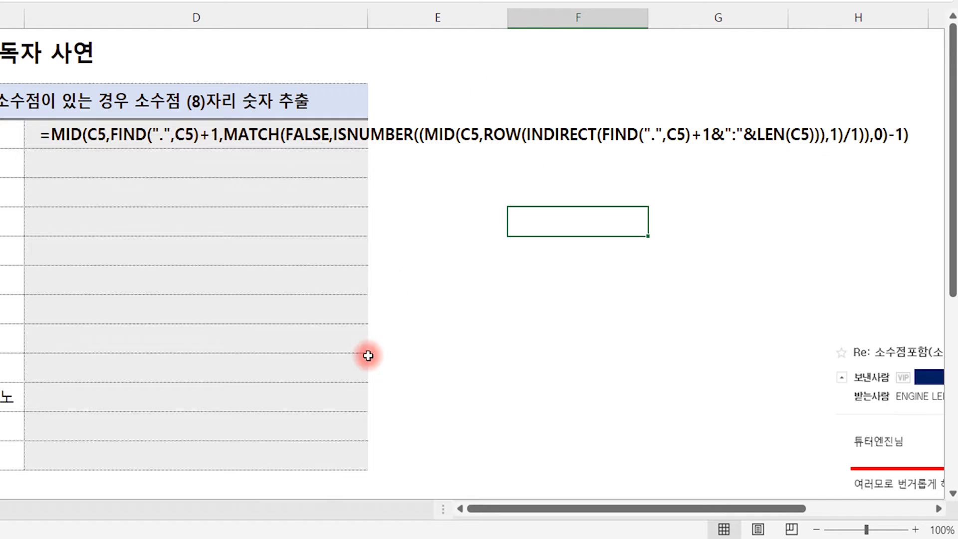
# Step: Copy the ROW(INDIRECT(FIND(".",C5)+1&":"&LEN(C5)) portion of the formula text in D5, leaving the cell unchanged
pyautogui.moveTo(478, 384); pyautogui.dragTo(478, 371)
pyautogui.click(407, 169)
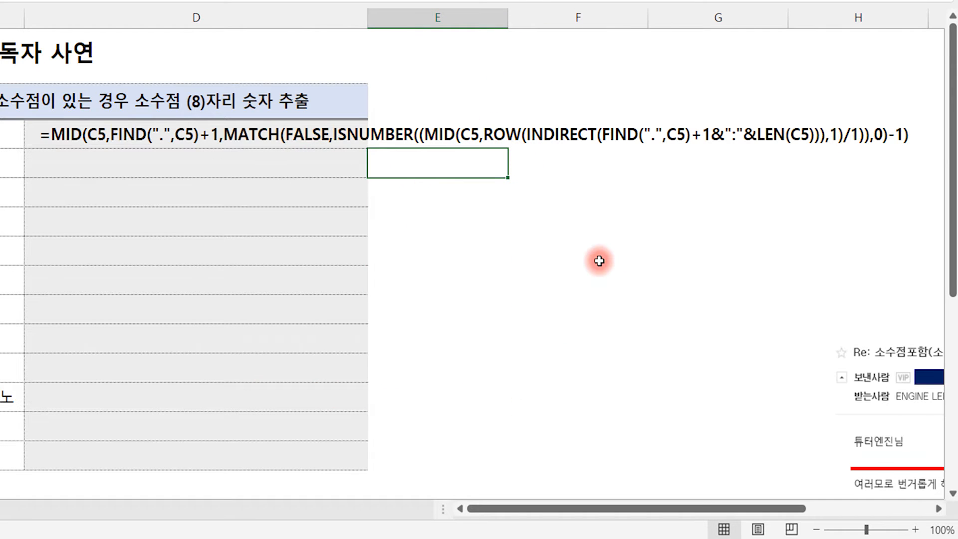
pyautogui.doubleClick(45, 134)
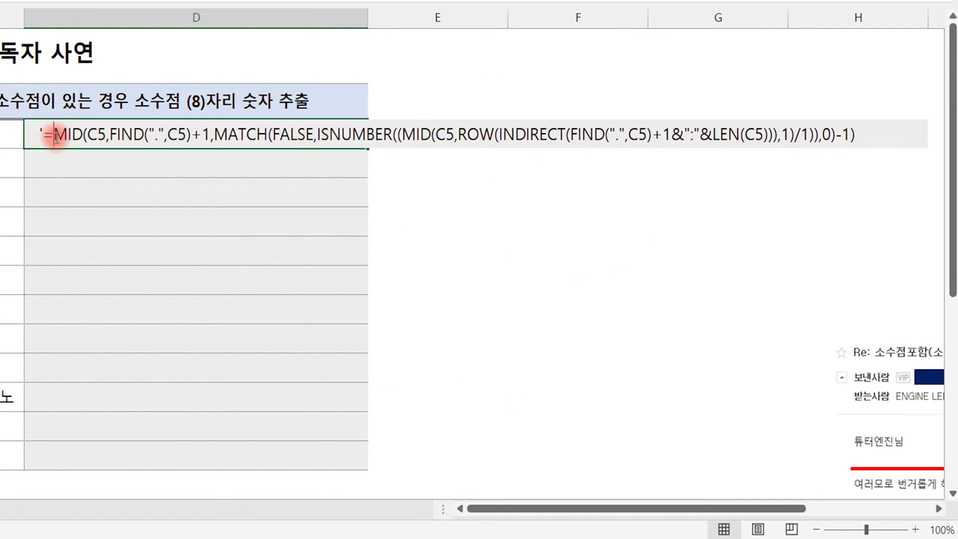
pyautogui.moveTo(458, 135); pyautogui.dragTo(770, 143)
pyautogui.hotkey('ctrl', 'c')
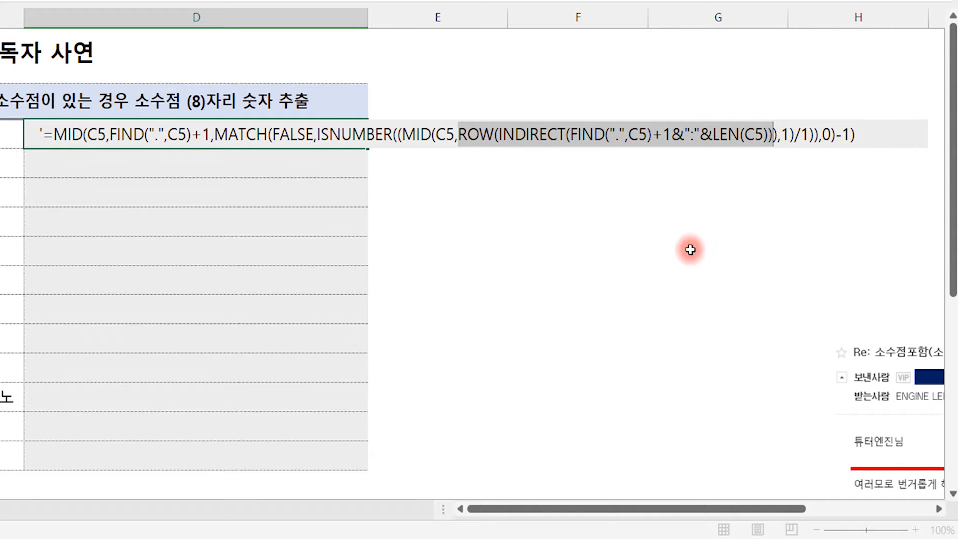
pyautogui.press('Escape')
# Step: Enter =ROW(INDIRECT(FIND(".",C5)+1&":"&LEN(C5))) in cell E6, declining the suggested correction and adding the missing closing parenthesis manually
pyautogui.doubleClick(414, 169)
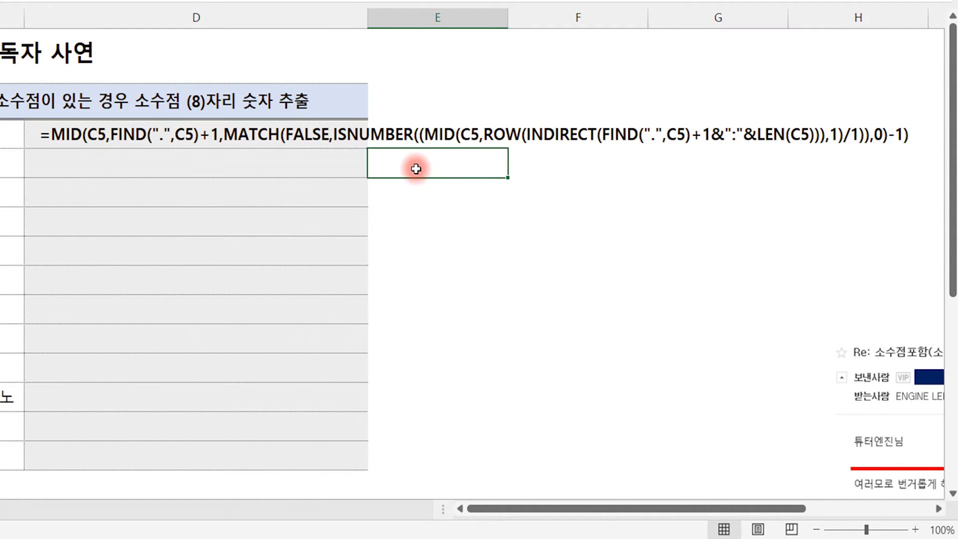
pyautogui.write('=')
pyautogui.hotkey('ctrl', 'v')
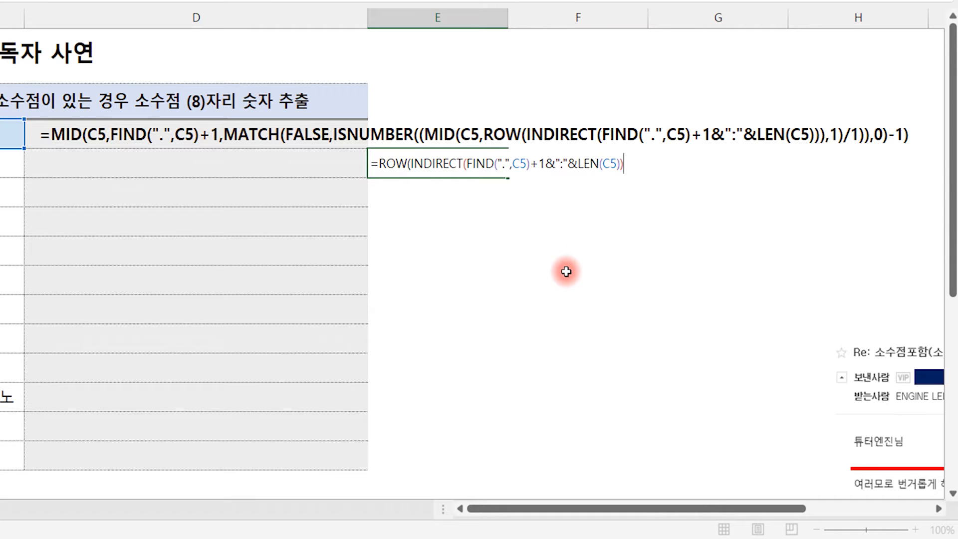
pyautogui.press('Return')
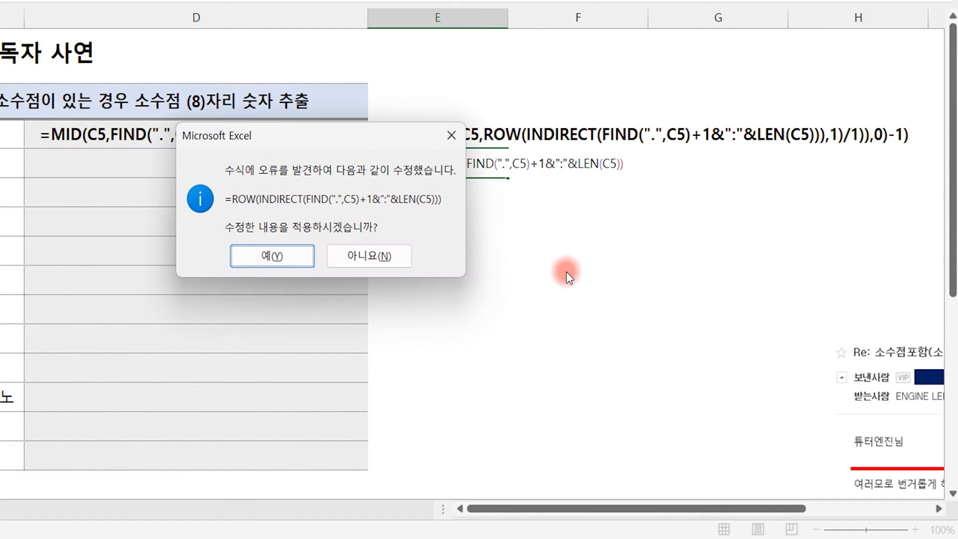
pyautogui.press('n')
pyautogui.press('Return')
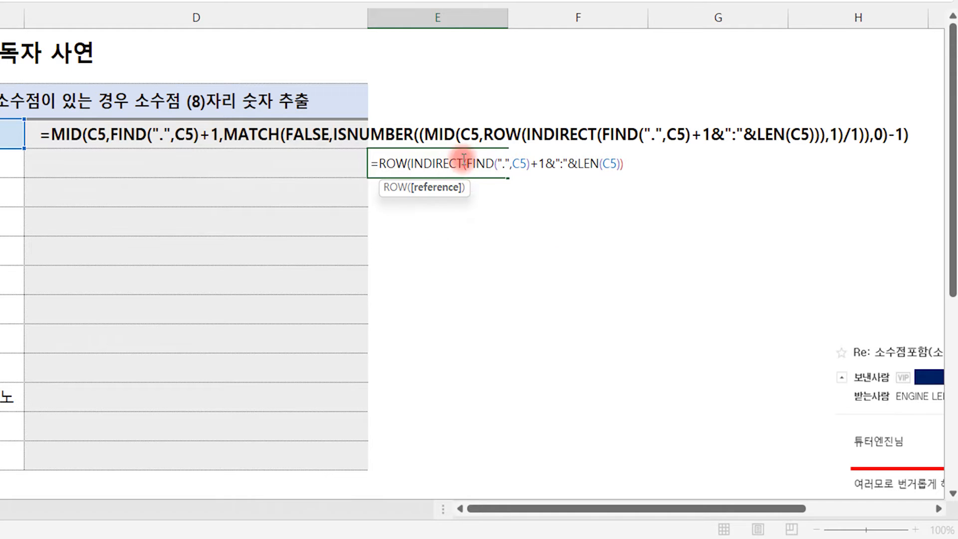
pyautogui.write(')')
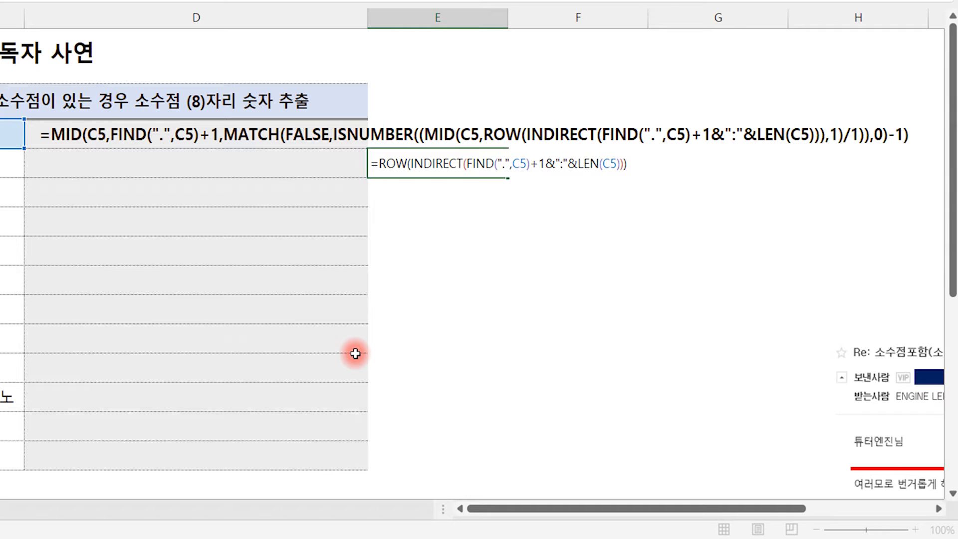
pyautogui.press('Return')
pyautogui.press('Up')
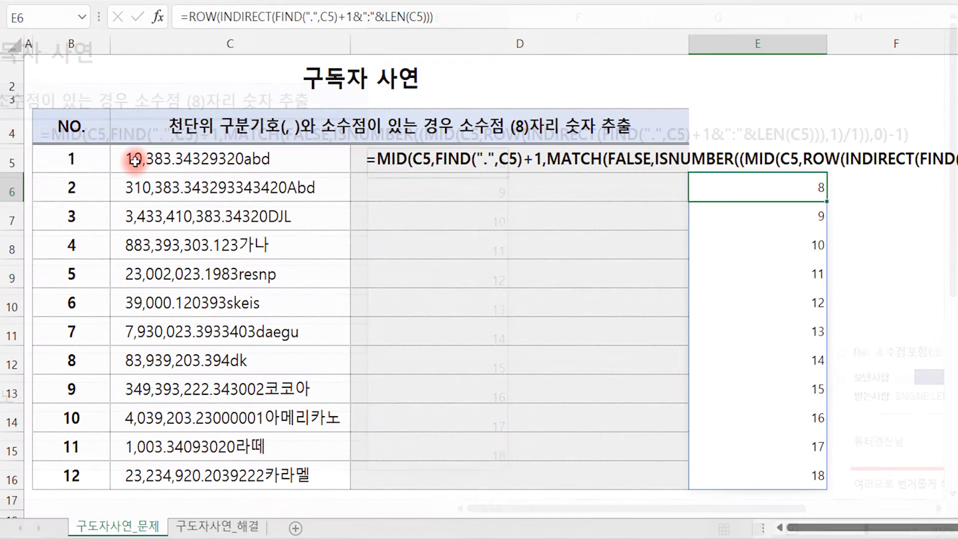
# Step: Examine the characters of the text in C5 against the position numbers spilled from E6
pyautogui.click(135, 161)
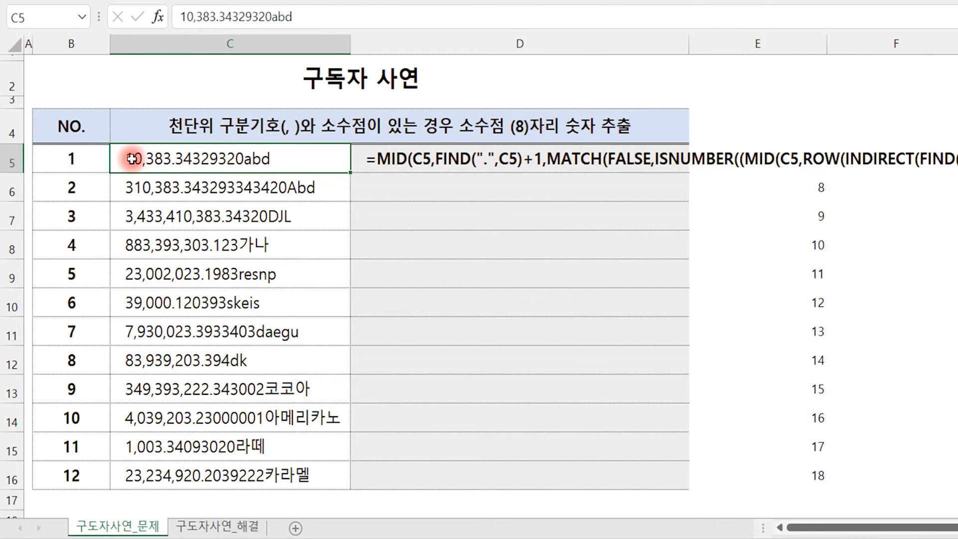
pyautogui.click(132, 159)
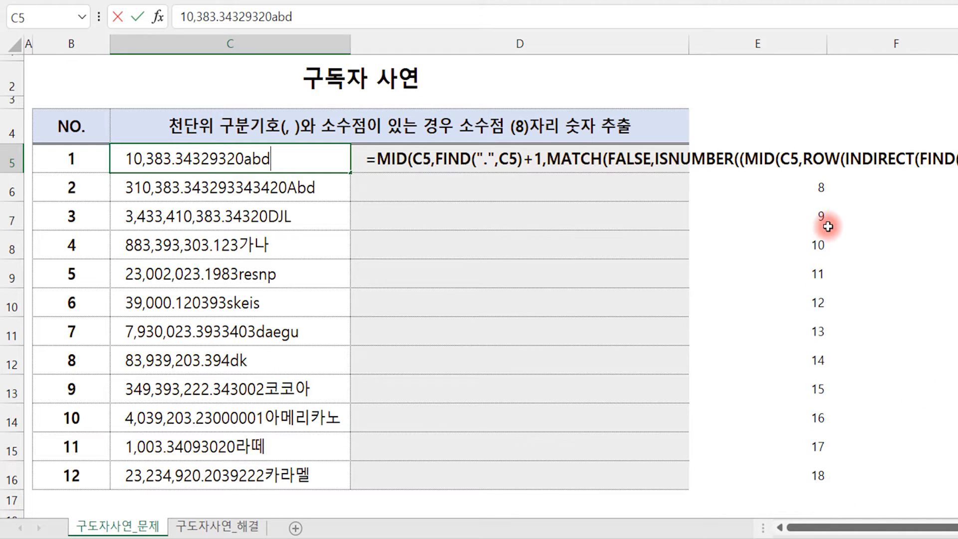
pyautogui.press('Escape')
pyautogui.click(822, 196)
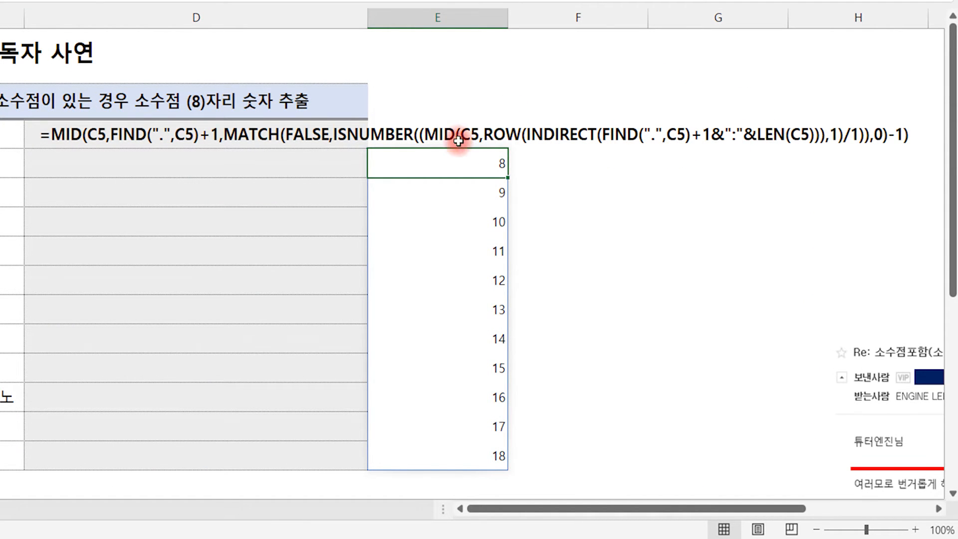
# Step: Highlight ROW(INDIRECT(FIND(".",C5)+1&":"&LEN(C5))) inside D5's formula text and compare it with the numbers in E6:E16
pyautogui.click(440, 135)
pyautogui.doubleClick(68, 145)
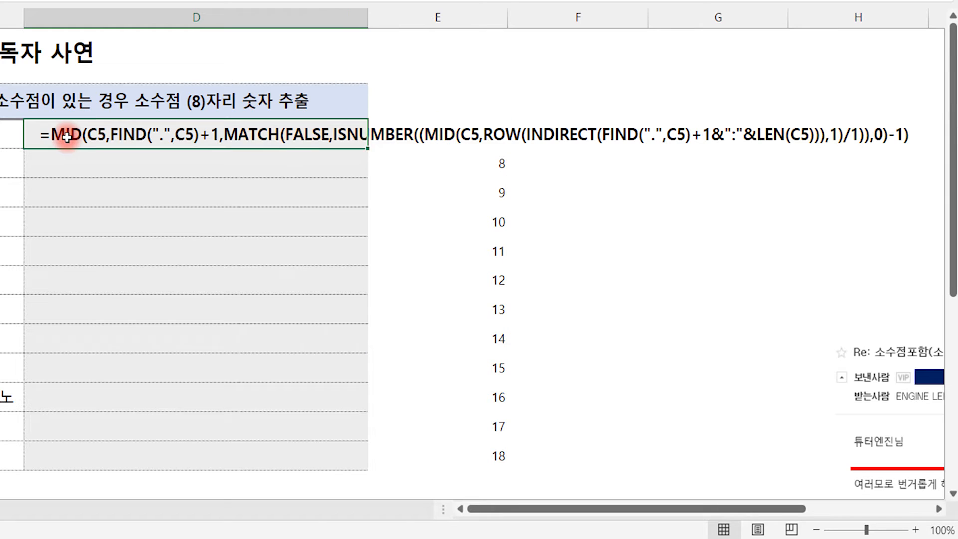
pyautogui.click(447, 136)
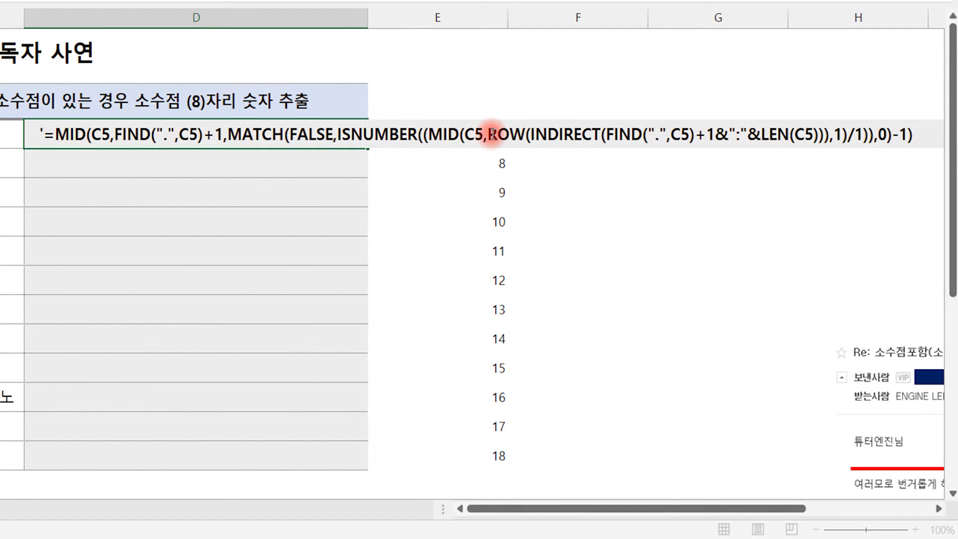
pyautogui.moveTo(491, 134); pyautogui.dragTo(824, 156)
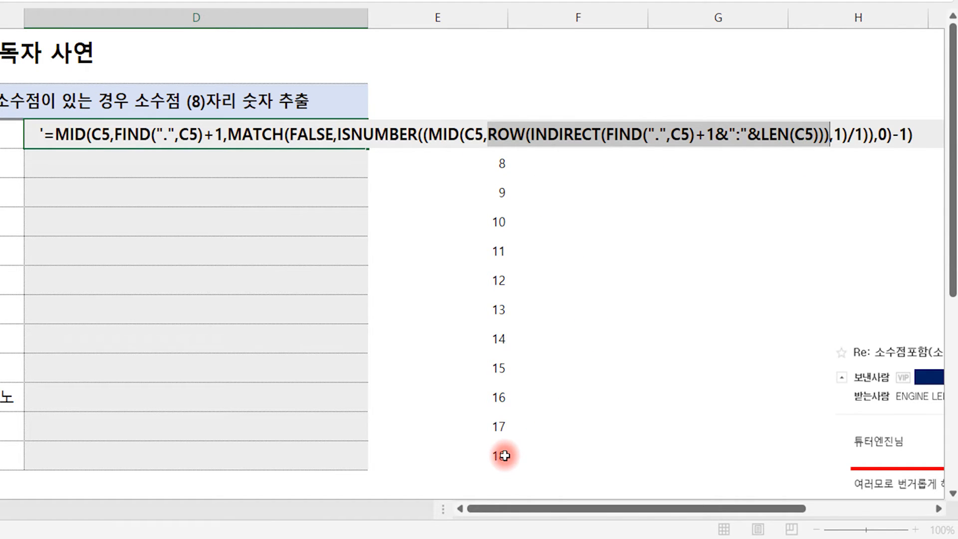
pyautogui.click(839, 136)
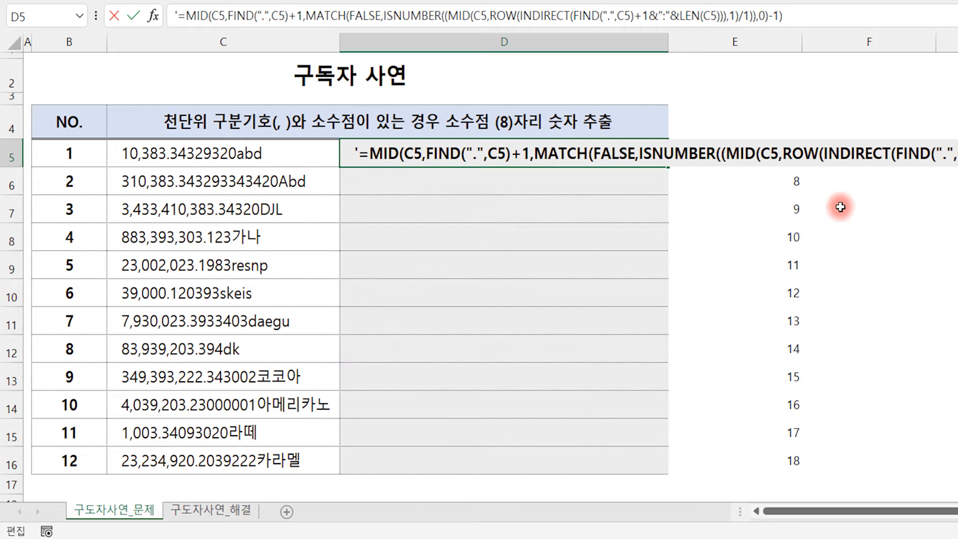
# Step: Enter the decimal digits of C5 one per cell in F6:F13: 3, 4, 3, 2, 9, 3, 2, 0
pyautogui.click(848, 182)
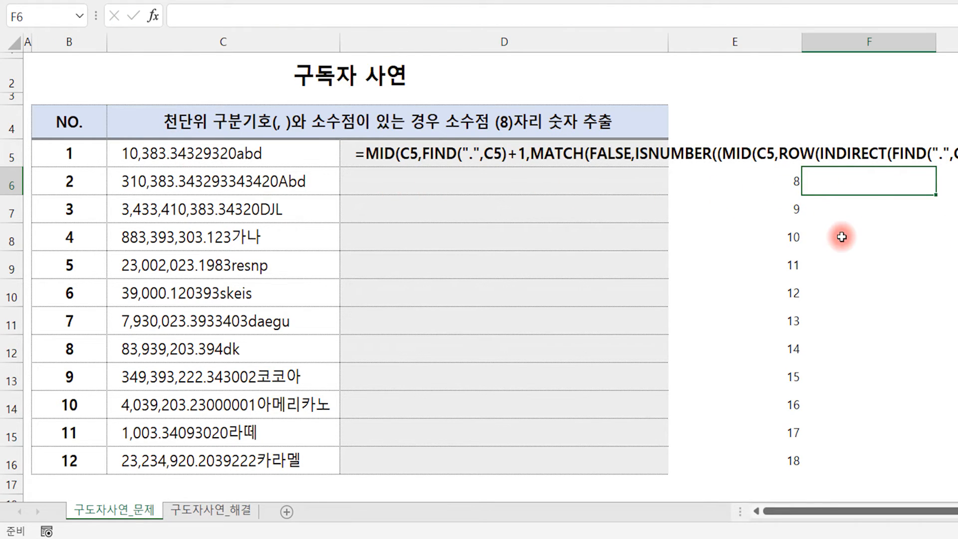
pyautogui.write('3')
pyautogui.press('Return')
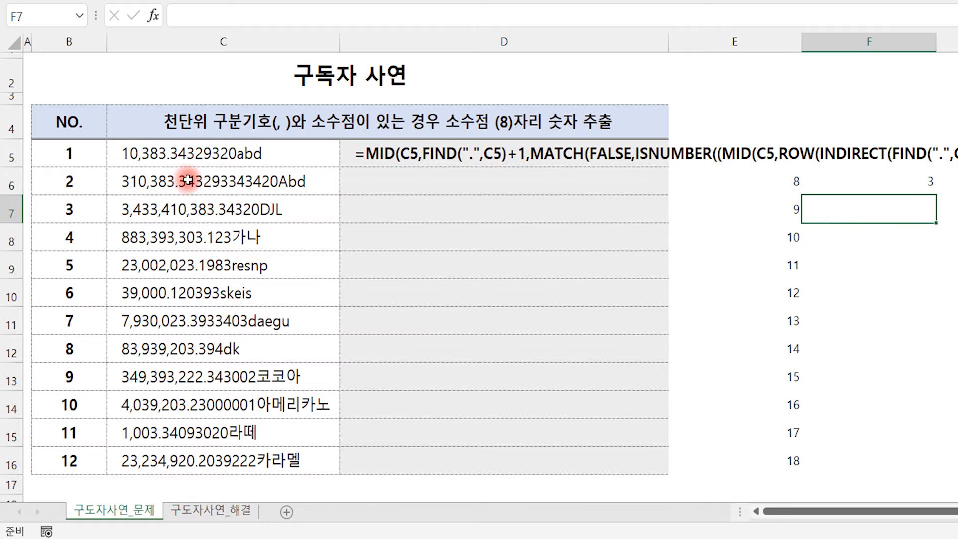
pyautogui.write('4')
pyautogui.press('Return')
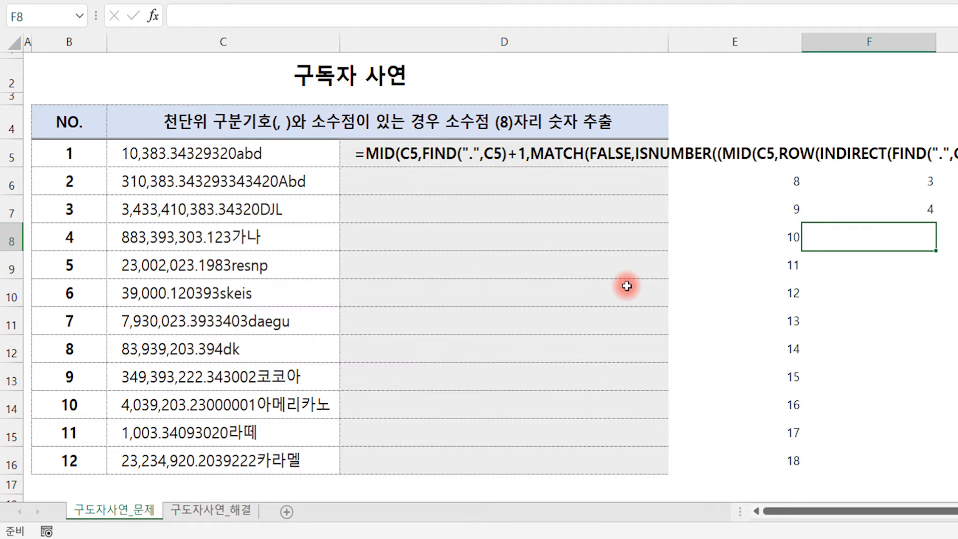
pyautogui.write('3')
pyautogui.press('Return')
pyautogui.write('2')
pyautogui.press('Return')
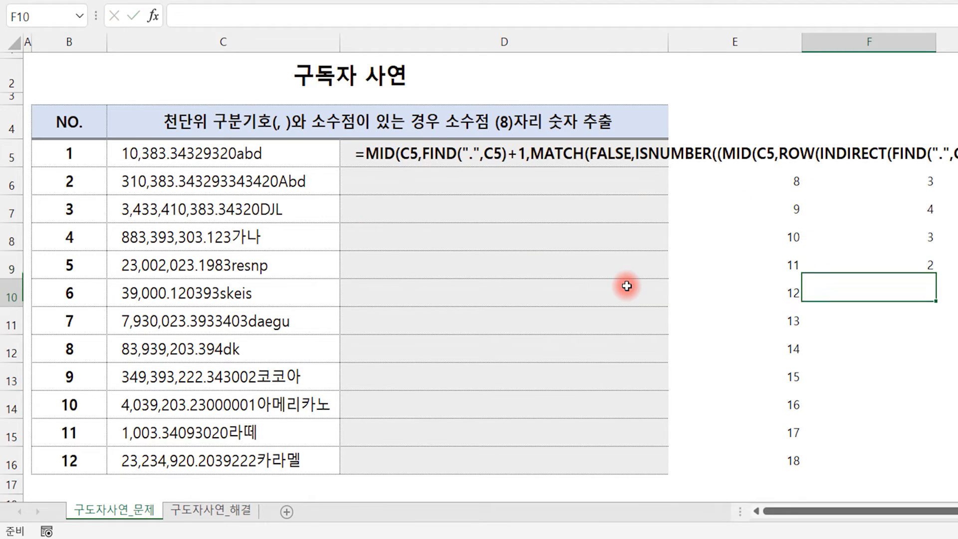
pyautogui.press('Return')
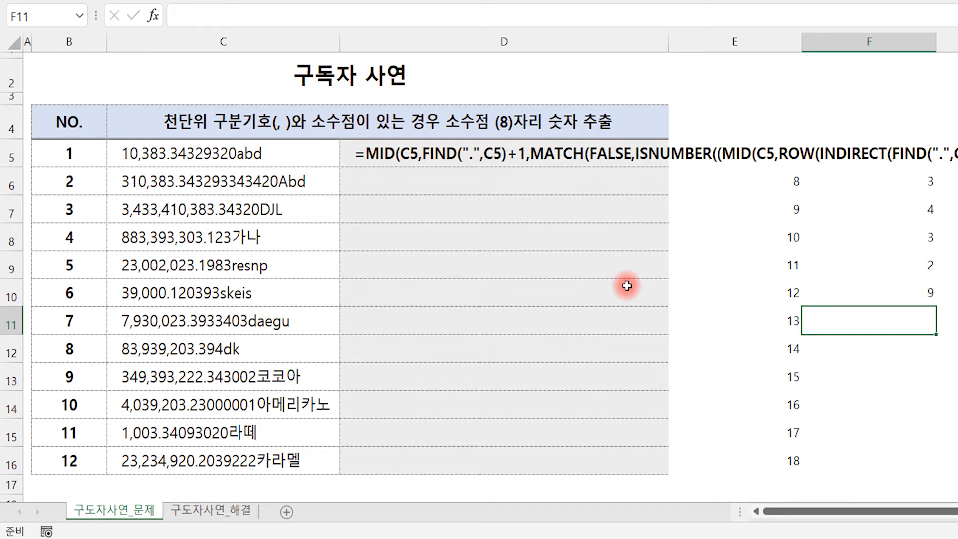
pyautogui.press('Return')
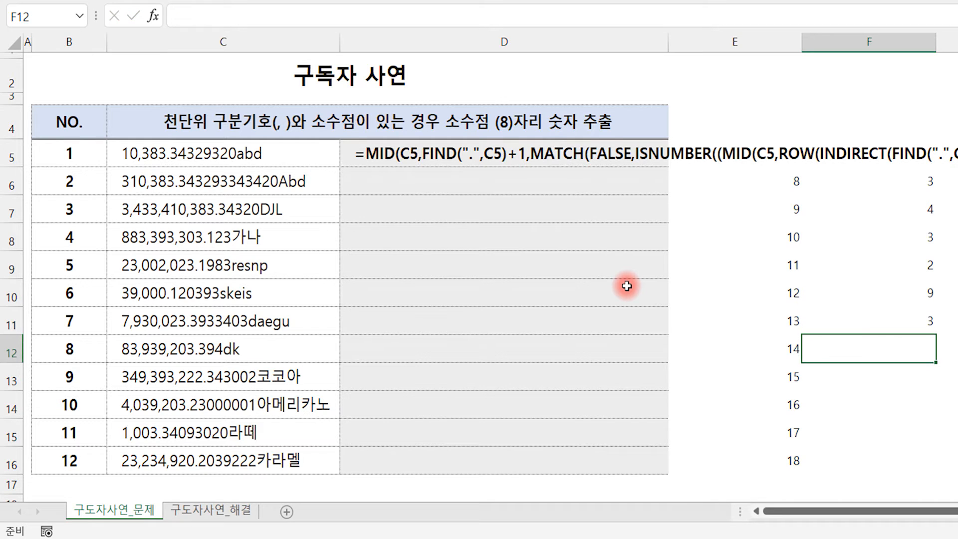
pyautogui.write('2')
pyautogui.press('Return')
pyautogui.press('Return')
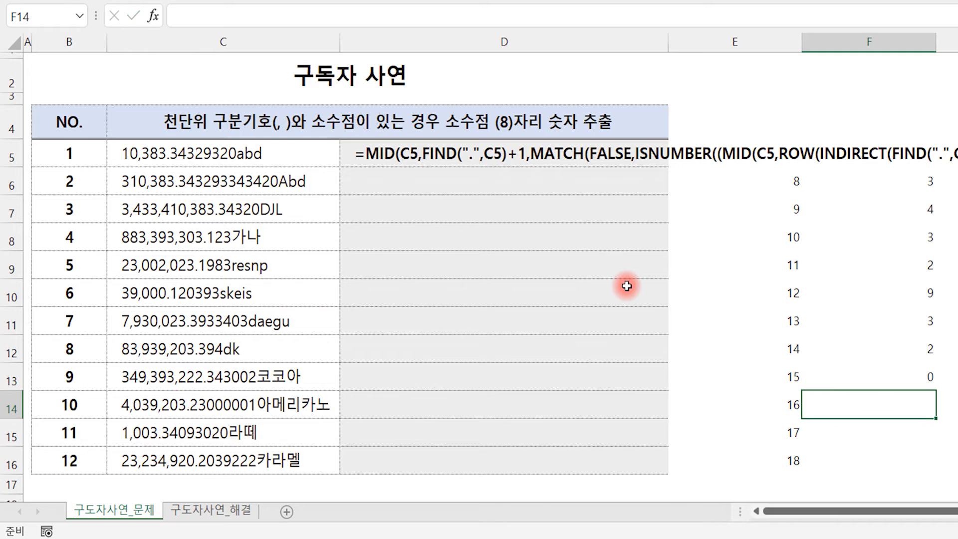
# Step: Enter the trailing letters a, b and c of C5 one per cell in F14:F16
pyautogui.write('a')
pyautogui.press('Return')
pyautogui.write('b')
pyautogui.press('Return')
pyautogui.write('c')
pyautogui.press('Return')
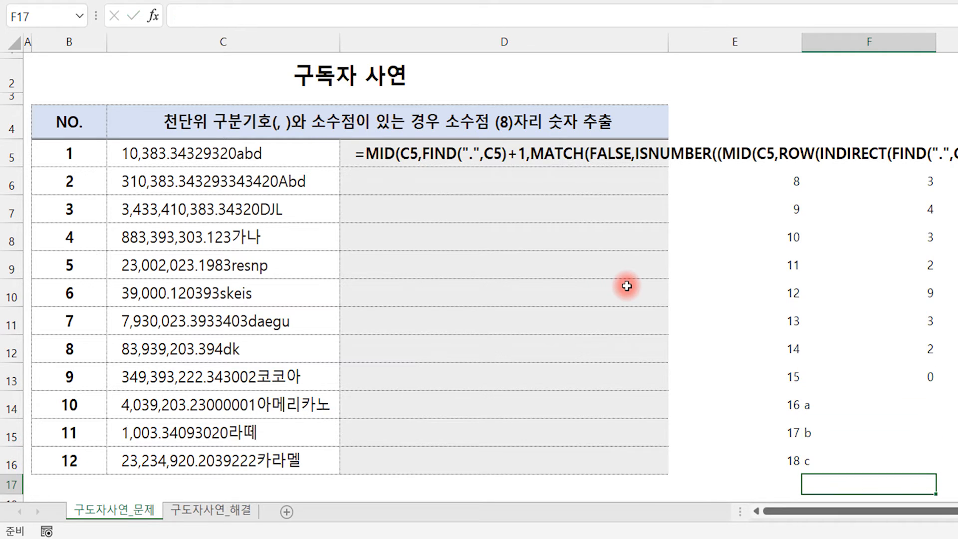
# Step: Center-align the extracted characters in F6:F16
pyautogui.moveTo(909, 182); pyautogui.dragTo(909, 454)
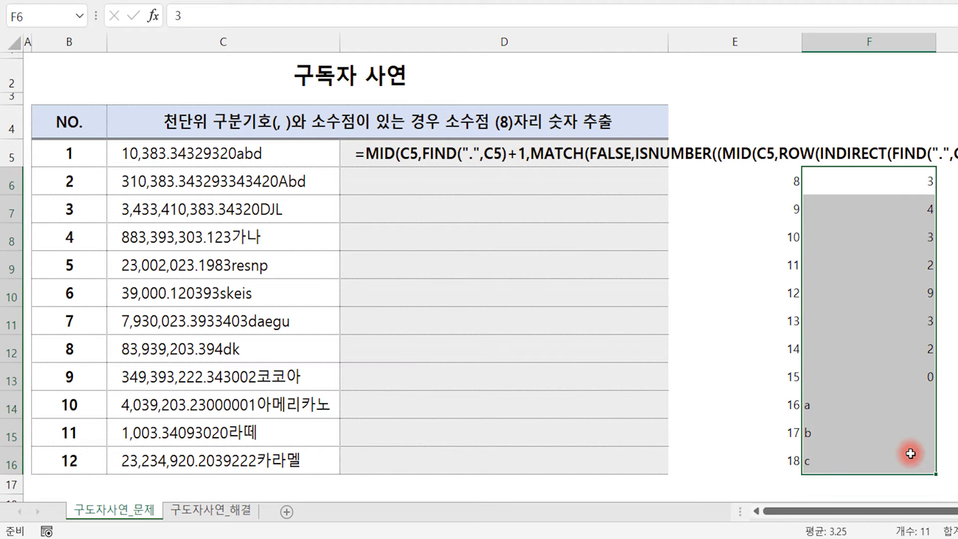
pyautogui.click(429, 1)
pyautogui.click(948, 237)
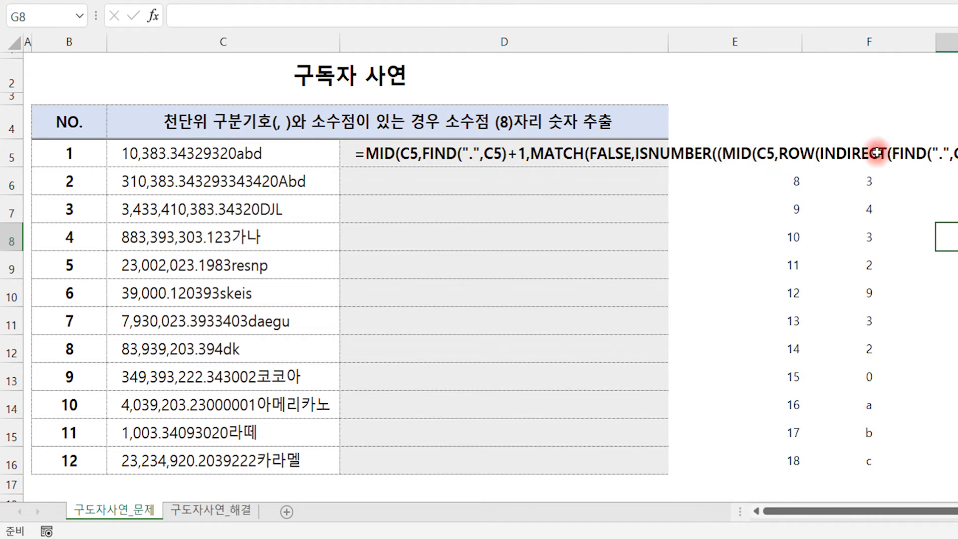
# Step: Examine the position numbers in E6:E16 and go through the matching character in each cell of F6:F16
pyautogui.moveTo(796, 182); pyautogui.dragTo(792, 452)
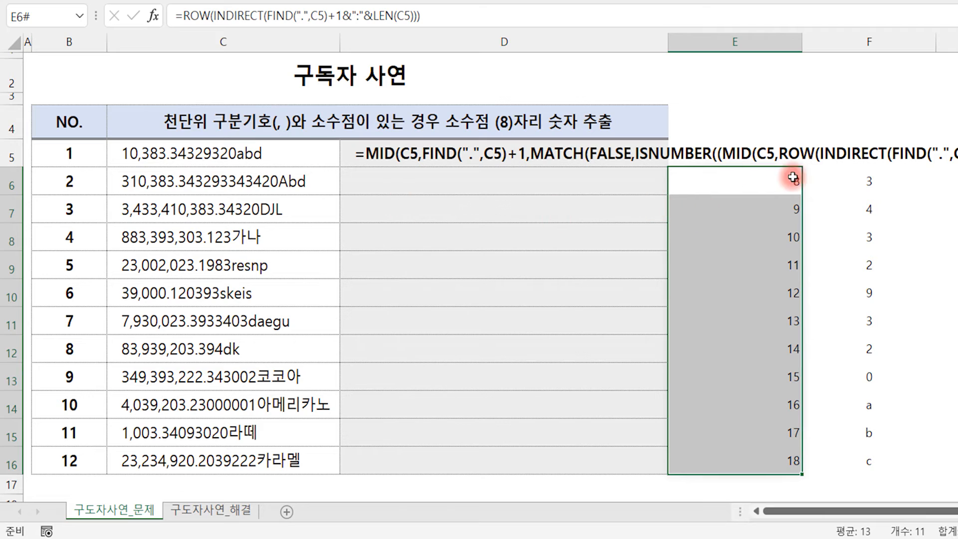
pyautogui.click(869, 184)
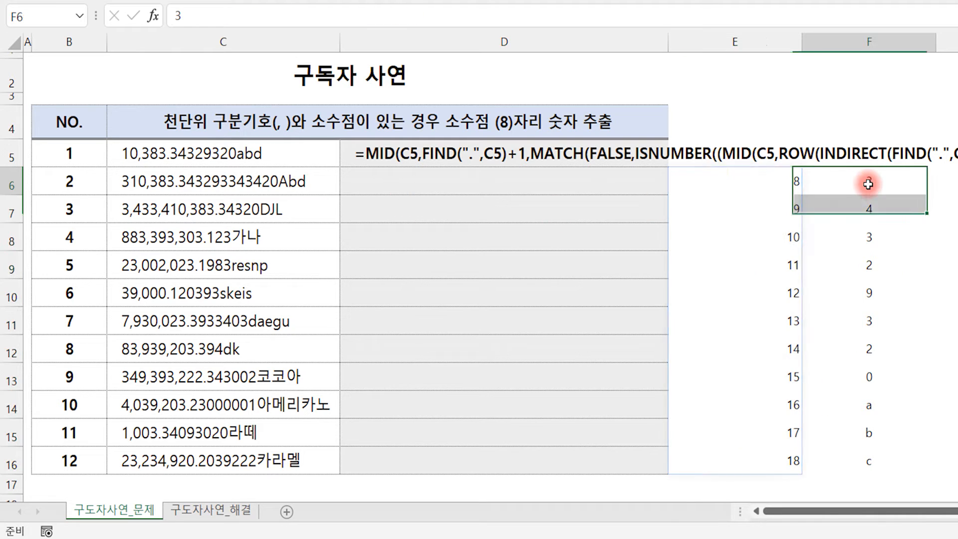
pyautogui.click(870, 207)
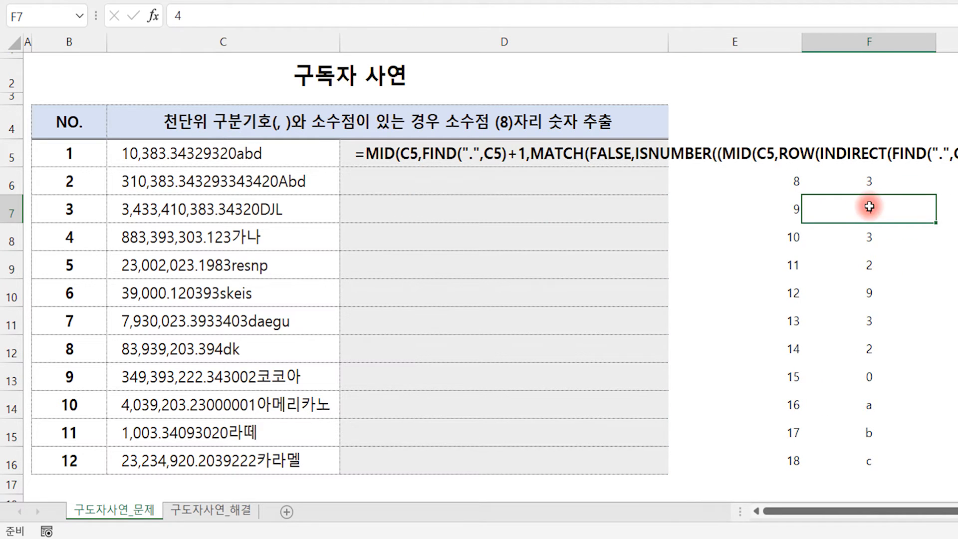
pyautogui.click(870, 236)
pyautogui.click(871, 264)
pyautogui.click(872, 293)
pyautogui.click(874, 316)
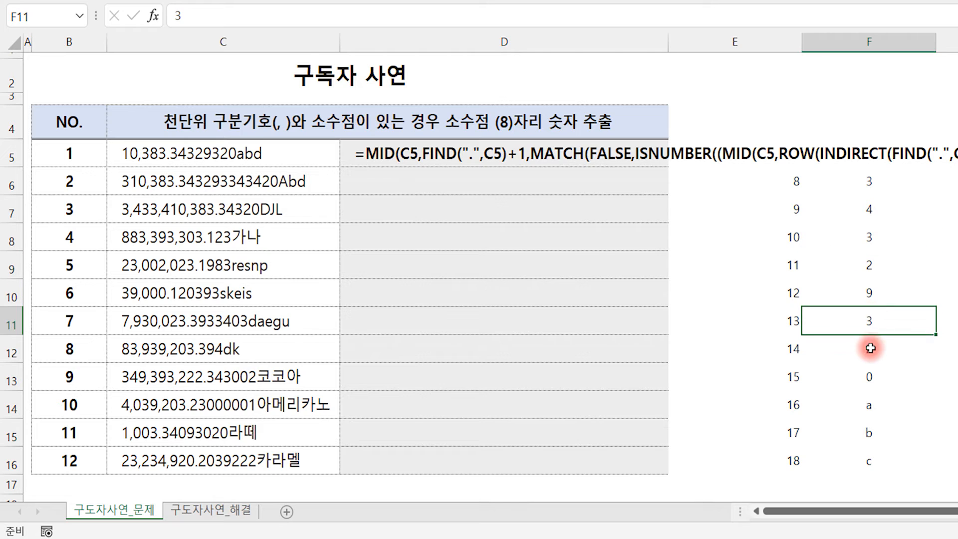
pyautogui.click(871, 343)
pyautogui.click(871, 372)
pyautogui.click(870, 401)
pyautogui.click(864, 431)
pyautogui.click(858, 459)
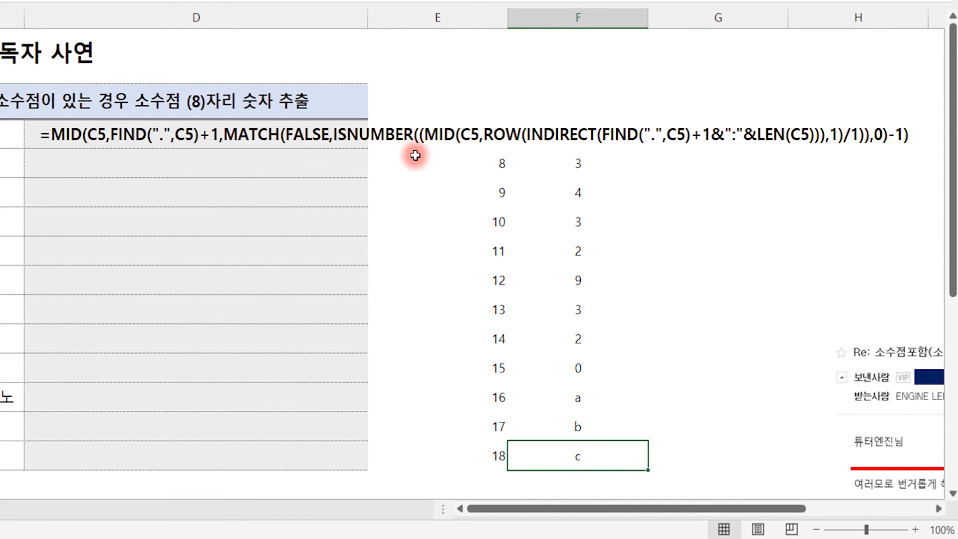
# Step: Underline the inner MID in the row 5 formula with the annotation pen and mark its characters in F6:F11 as 텍스트
pyautogui.click(709, 282)
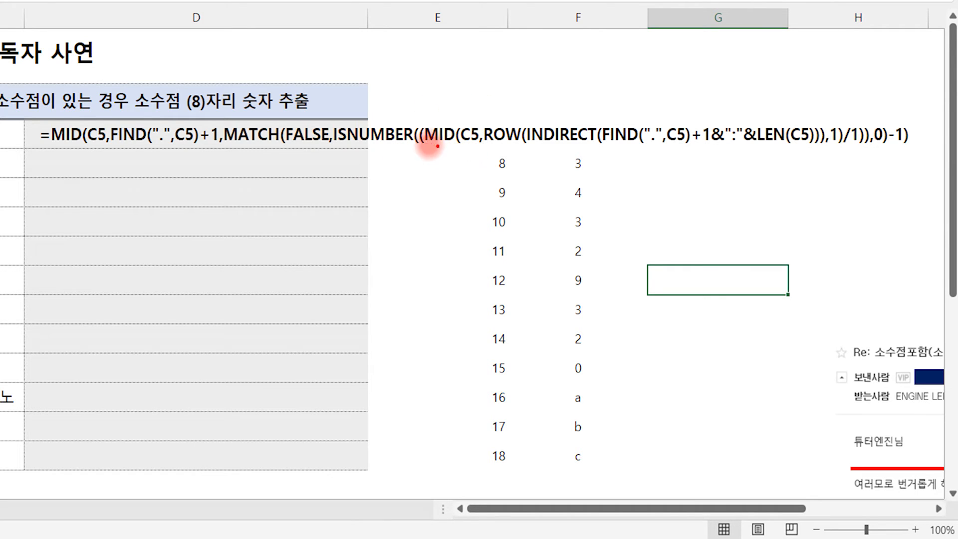
pyautogui.moveTo(421, 144); pyautogui.dragTo(453, 144)
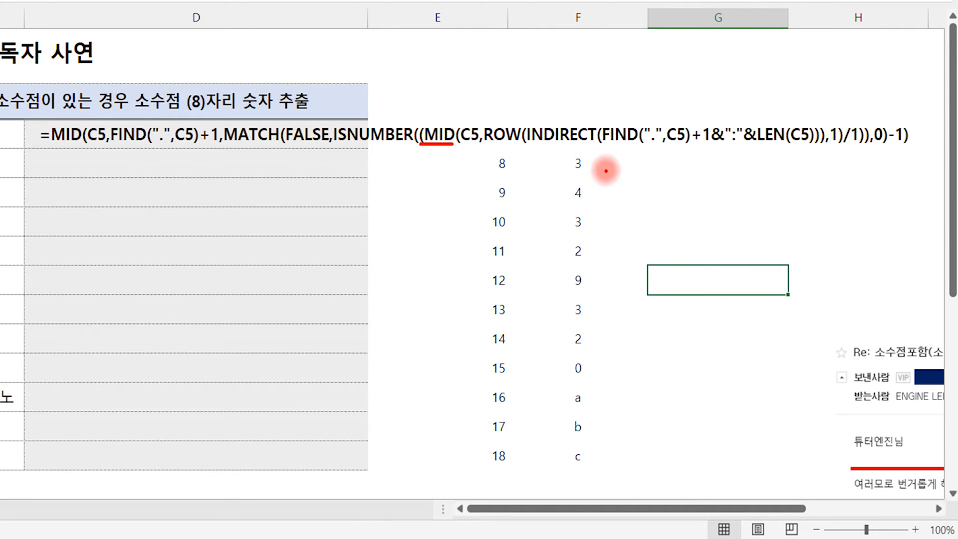
pyautogui.moveTo(594, 161)
pyautogui.mouseDown()
pyautogui.moveTo(603, 162)
pyautogui.moveTo(608, 246)
pyautogui.mouseUp()
pyautogui.moveTo(599, 279); pyautogui.dragTo(613, 302)
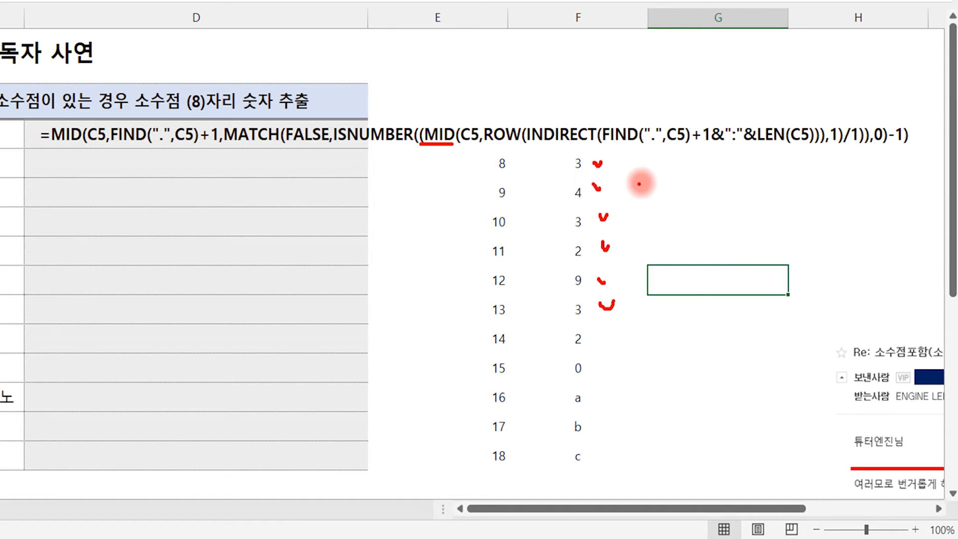
pyautogui.moveTo(644, 175)
pyautogui.mouseDown()
pyautogui.moveTo(660, 175)
pyautogui.moveTo(671, 222)
pyautogui.moveTo(703, 185)
pyautogui.moveTo(727, 199)
pyautogui.moveTo(741, 228)
pyautogui.mouseUp()
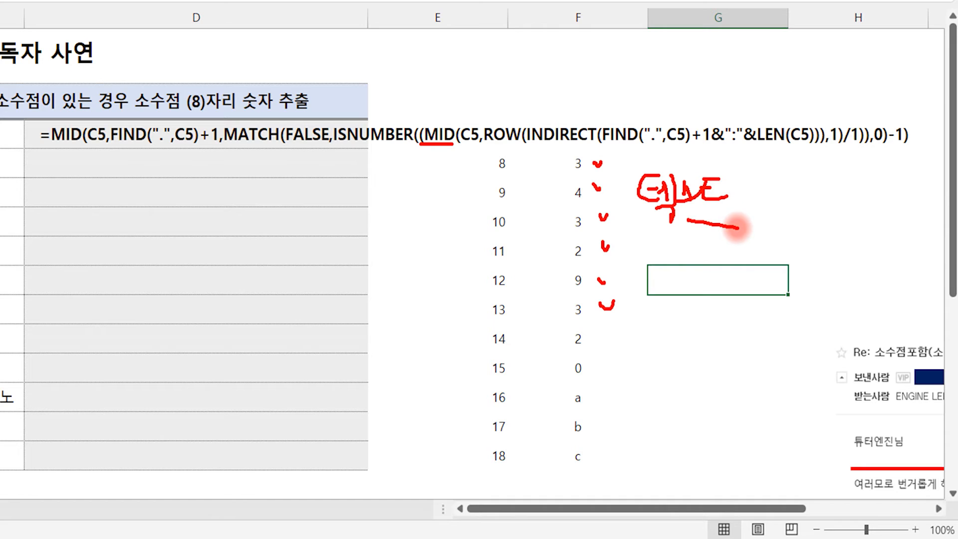
# Step: Bracket the characters in F6:F16 and mark the /1 operation in the formula, with a multiplication sign as its alternative
pyautogui.moveTo(572, 159)
pyautogui.mouseDown()
pyautogui.moveTo(559, 210)
pyautogui.moveTo(554, 334)
pyautogui.moveTo(570, 455)
pyautogui.mouseUp()
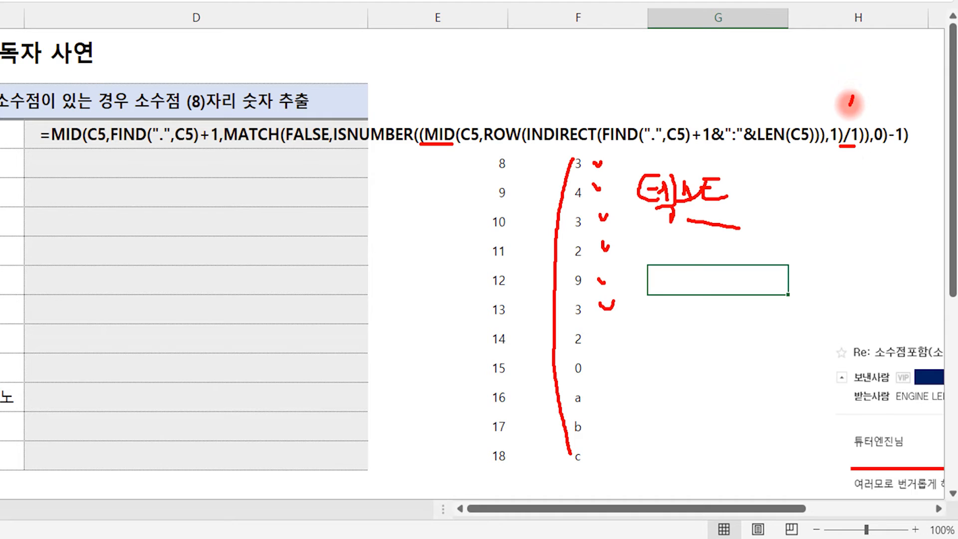
pyautogui.moveTo(845, 105); pyautogui.dragTo(855, 104)
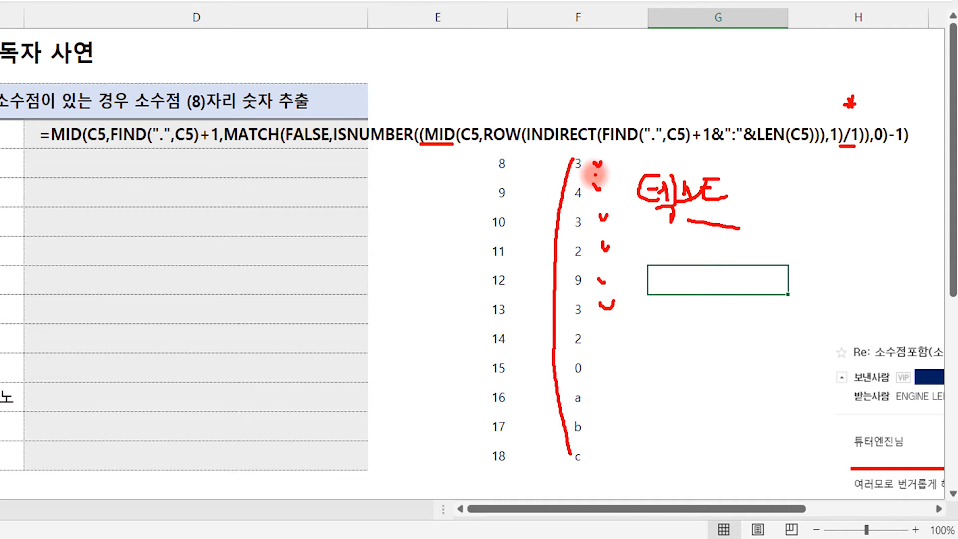
pyautogui.moveTo(607, 168)
pyautogui.mouseDown()
pyautogui.moveTo(620, 152)
pyautogui.moveTo(620, 167)
pyautogui.mouseUp()
pyautogui.moveTo(606, 160)
pyautogui.mouseDown()
pyautogui.moveTo(627, 160)
pyautogui.moveTo(635, 178)
pyautogui.moveTo(685, 159)
pyautogui.moveTo(676, 173)
pyautogui.mouseUp()
pyautogui.click(665, 281)
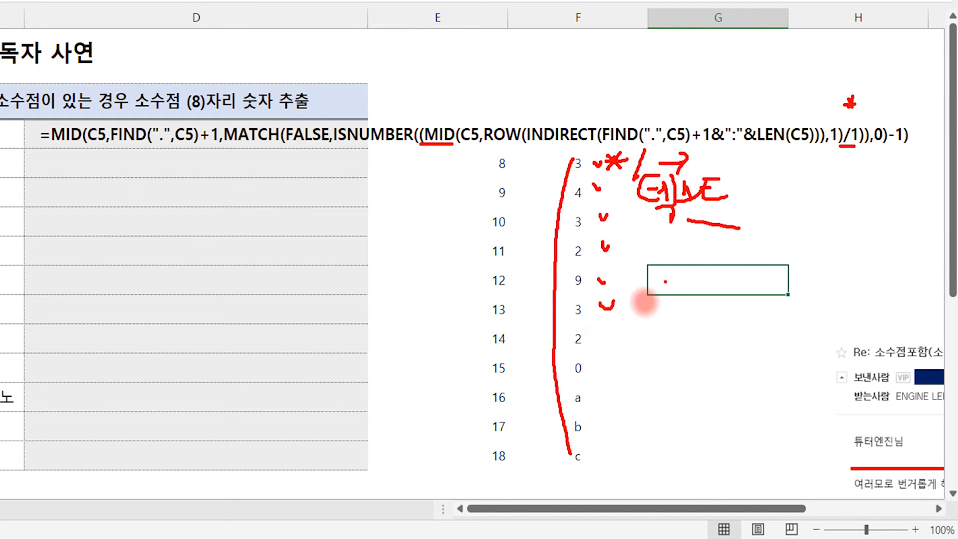
# Step: Circle the letter a in F14 as the first non-numeric character and draw arrows on both sides of it
pyautogui.moveTo(579, 387)
pyautogui.mouseDown()
pyautogui.moveTo(576, 410)
pyautogui.moveTo(572, 397)
pyautogui.moveTo(624, 397)
pyautogui.mouseUp()
pyautogui.click(633, 399)
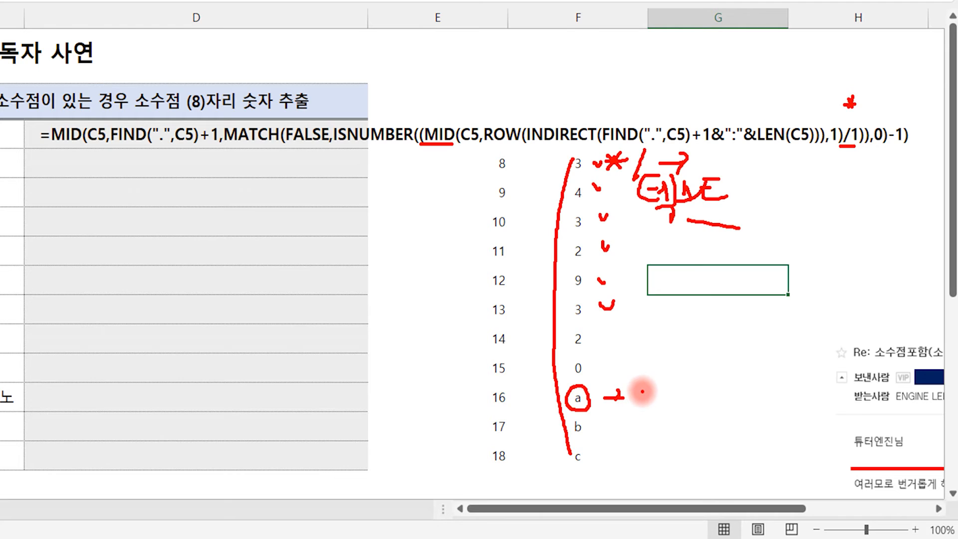
pyautogui.moveTo(642, 391); pyautogui.dragTo(646, 396)
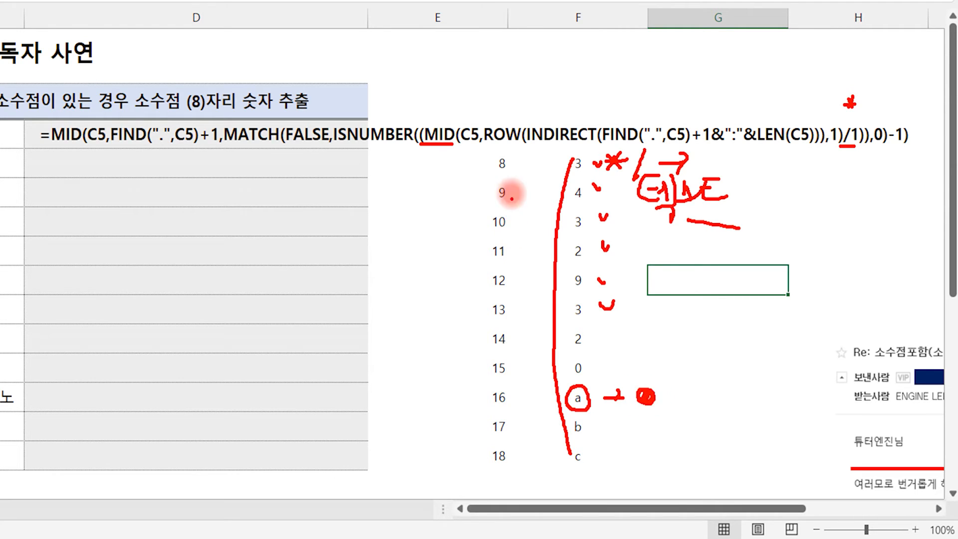
pyautogui.moveTo(533, 405)
pyautogui.mouseDown()
pyautogui.moveTo(554, 404)
pyautogui.moveTo(548, 409)
pyautogui.mouseUp()
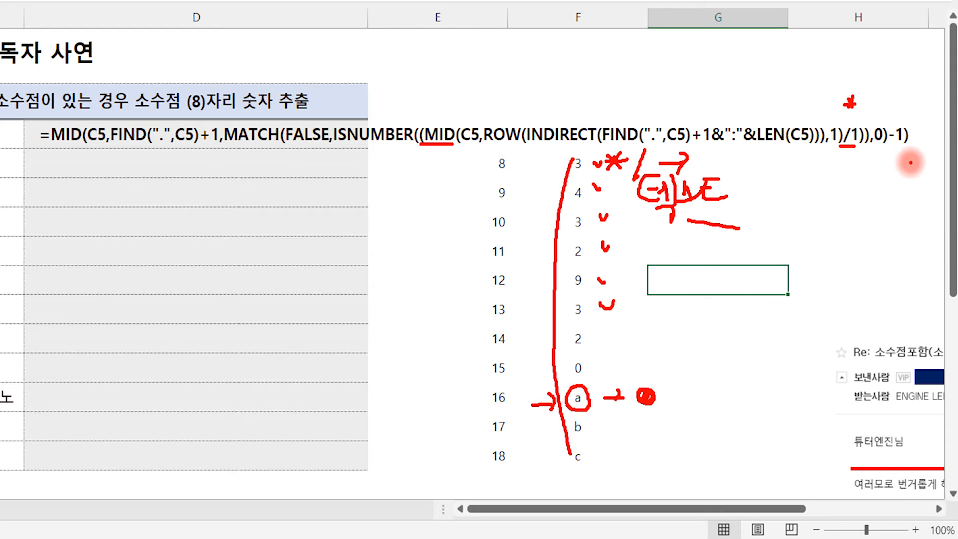
# Step: Underline -1 in the formula and number the digit positions beside E6:E13 from 1 to 8, with a line below E13
pyautogui.moveTo(888, 145); pyautogui.dragTo(906, 147)
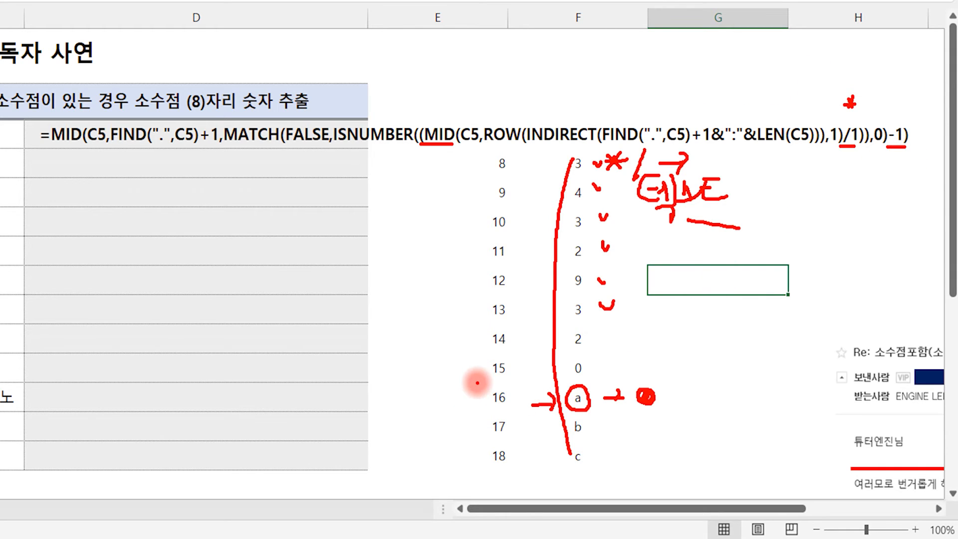
pyautogui.moveTo(477, 382); pyautogui.dragTo(505, 383)
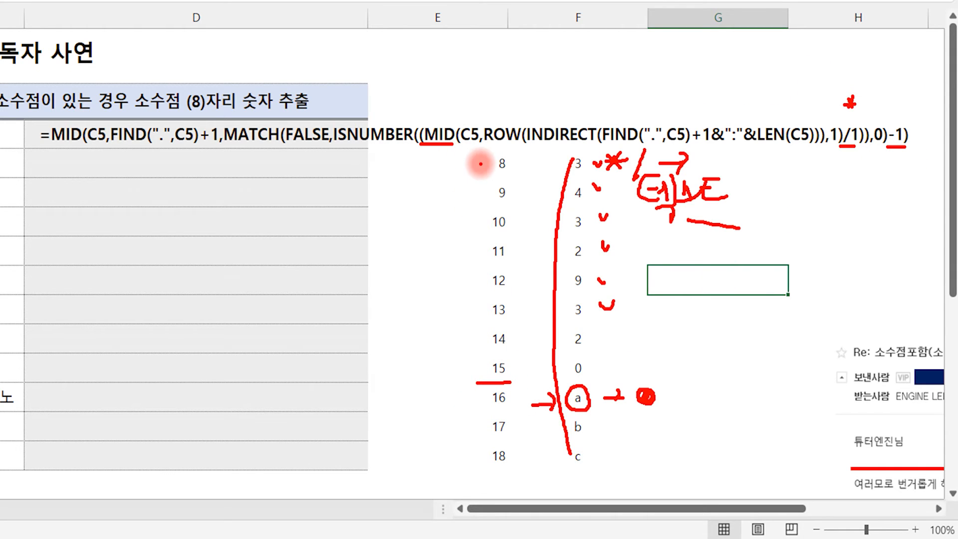
pyautogui.click(471, 185)
pyautogui.moveTo(479, 156)
pyautogui.mouseDown()
pyautogui.moveTo(468, 230)
pyautogui.moveTo(483, 246)
pyautogui.mouseUp()
pyautogui.moveTo(470, 266)
pyautogui.mouseDown()
pyautogui.moveTo(474, 377)
pyautogui.moveTo(462, 370)
pyautogui.moveTo(479, 362)
pyautogui.mouseUp()
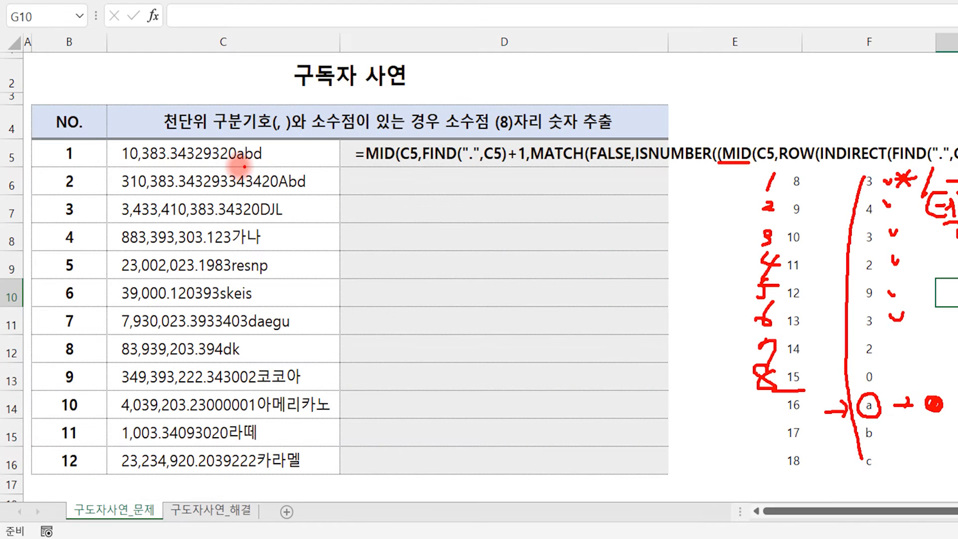
# Step: Dot the decimal point and the digits after it in C5 with the annotation pen, and bracket the numbers 1 to 8 beside E6:E13
pyautogui.click(170, 166)
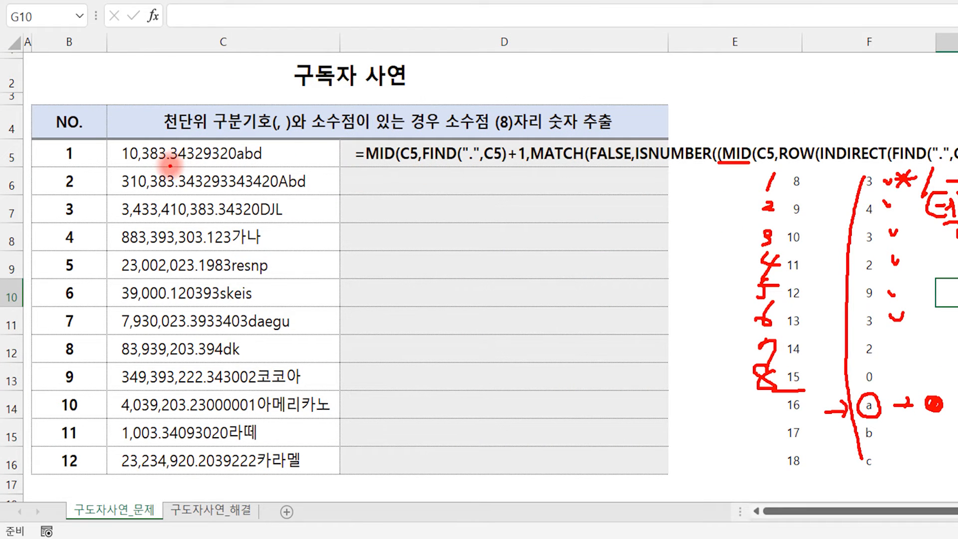
pyautogui.click(182, 163)
pyautogui.click(189, 162)
pyautogui.moveTo(197, 163); pyautogui.dragTo(225, 166)
pyautogui.click(235, 162)
pyautogui.click(236, 172)
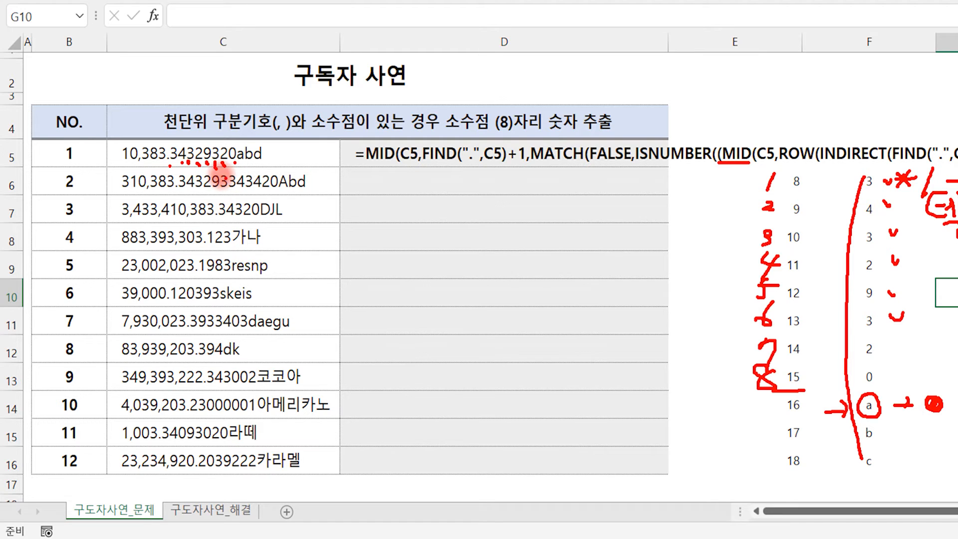
pyautogui.moveTo(738, 185)
pyautogui.mouseDown()
pyautogui.moveTo(718, 325)
pyautogui.moveTo(737, 369)
pyautogui.mouseUp()
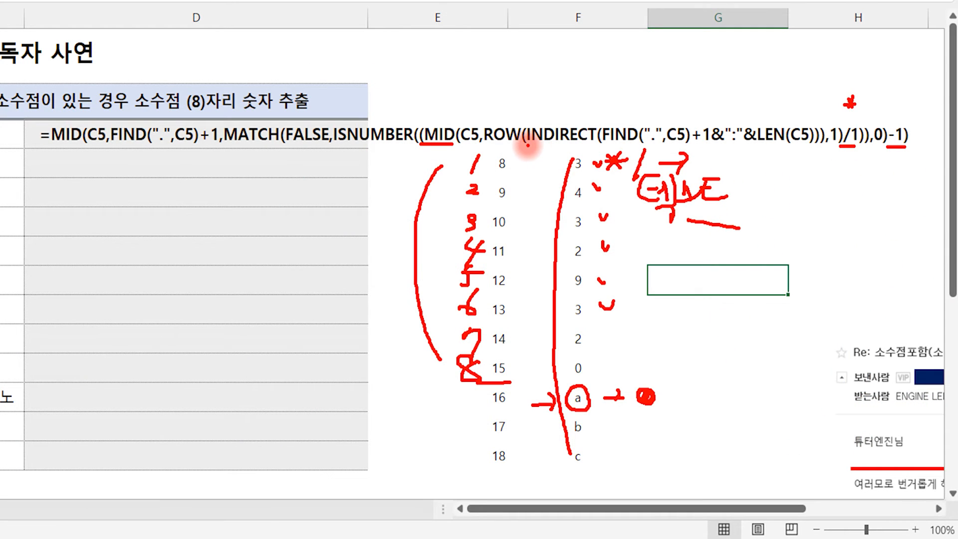
# Step: Underline INDIRECT and &LEN(C5) in the formula, mark above its FIND and LEN parts, and clear all pen annotations
pyautogui.moveTo(527, 144); pyautogui.dragTo(595, 144)
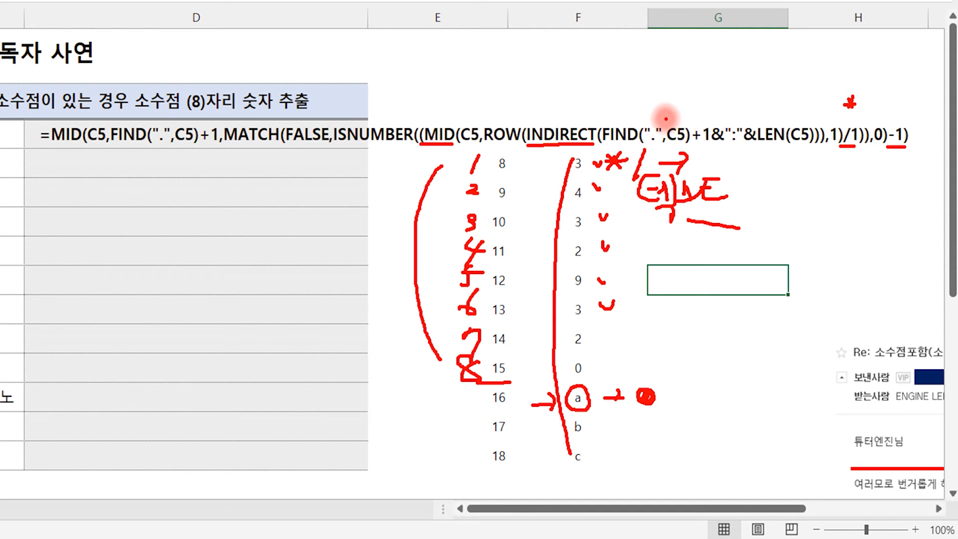
pyautogui.moveTo(671, 100); pyautogui.dragTo(679, 113)
pyautogui.moveTo(789, 116)
pyautogui.mouseDown()
pyautogui.moveTo(770, 116)
pyautogui.moveTo(788, 118)
pyautogui.mouseUp()
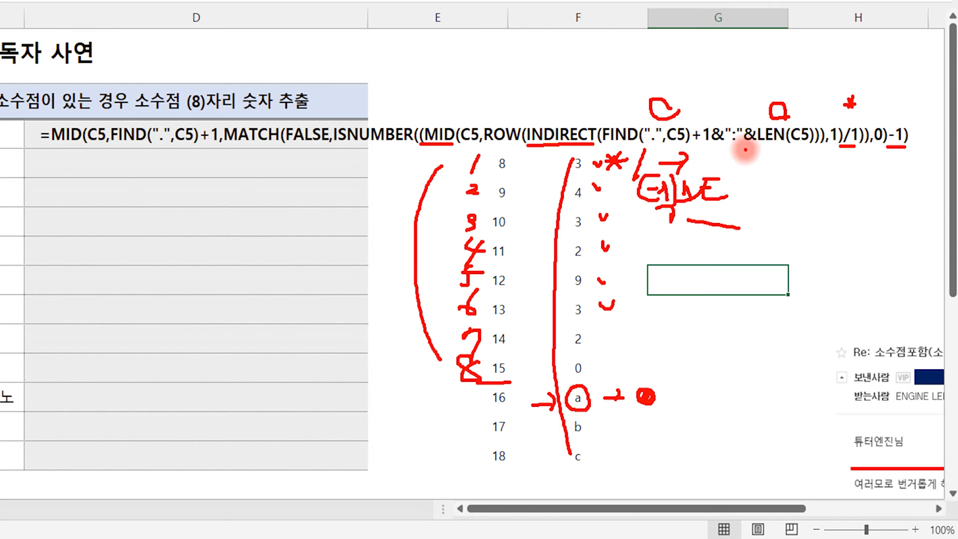
pyautogui.moveTo(744, 149); pyautogui.dragTo(801, 148)
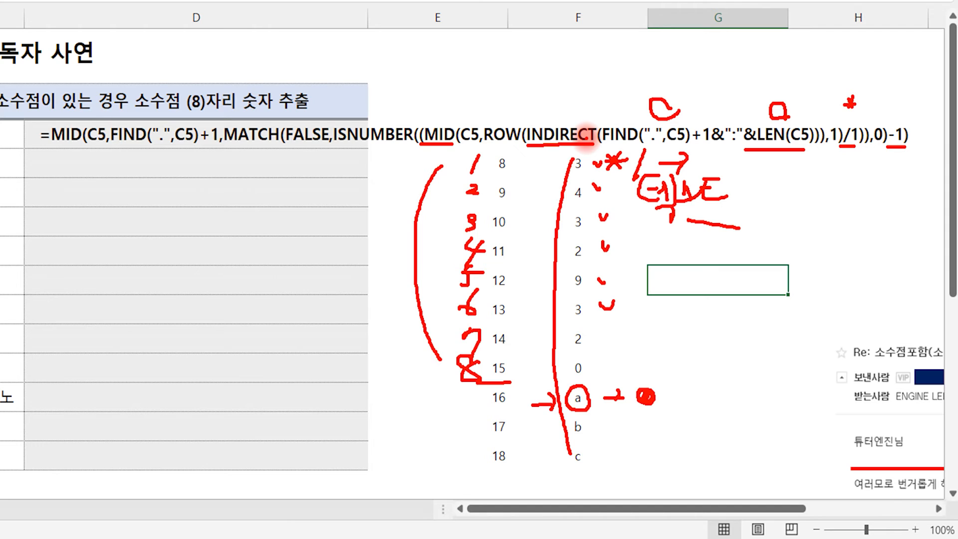
pyautogui.press('Escape')
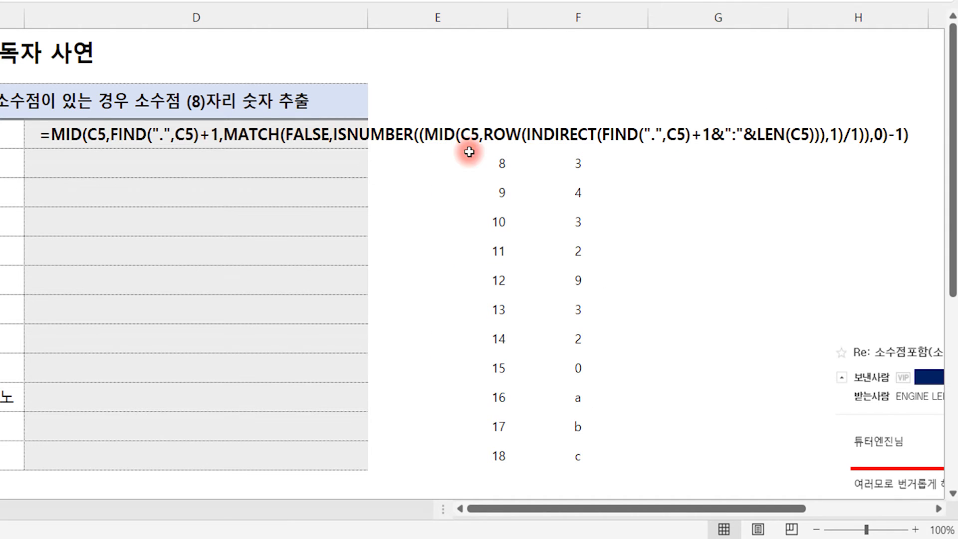
# Step: Remove the leading apostrophe from the formula in D5 so it calculates, and compare the result with the digits in F6:F13
pyautogui.doubleClick(50, 132)
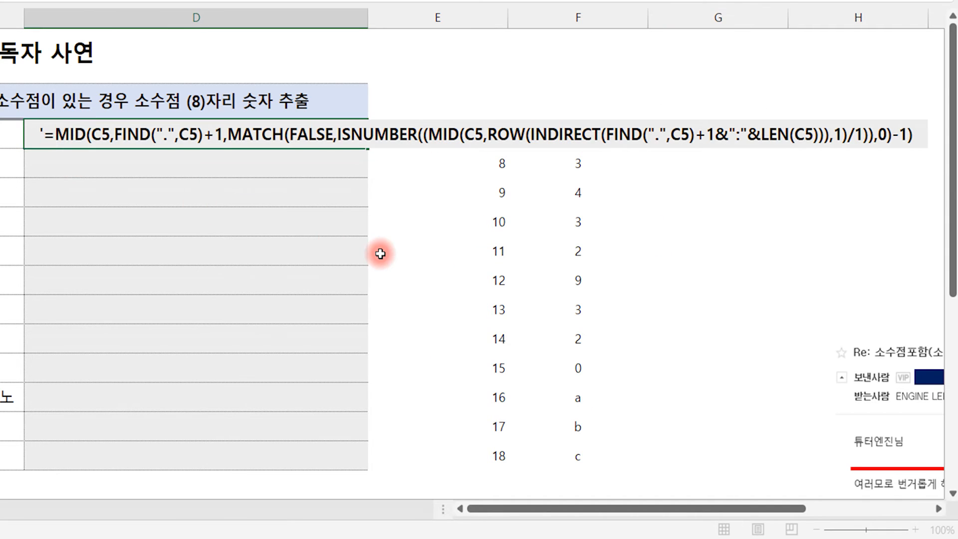
pyautogui.press('BackSpace')
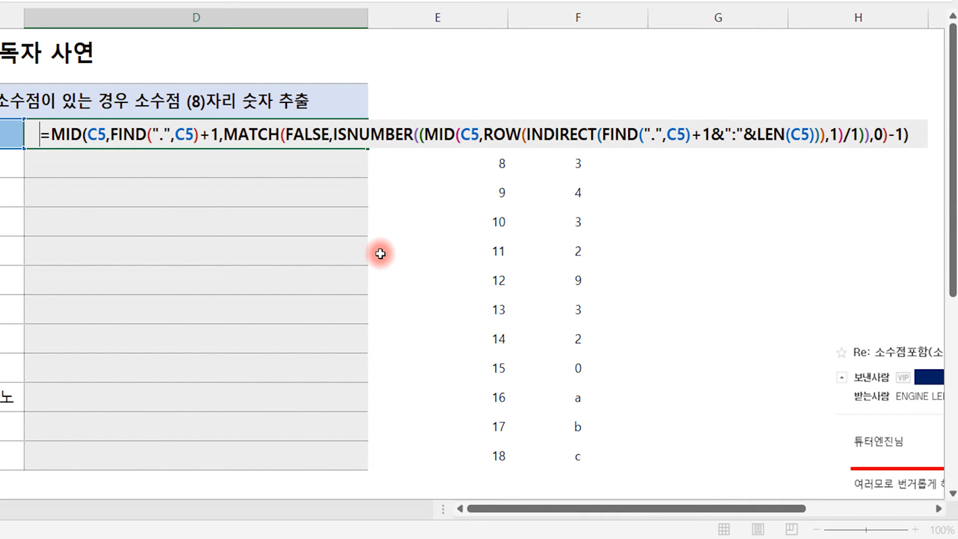
pyautogui.press('Return')
pyautogui.press('Up')
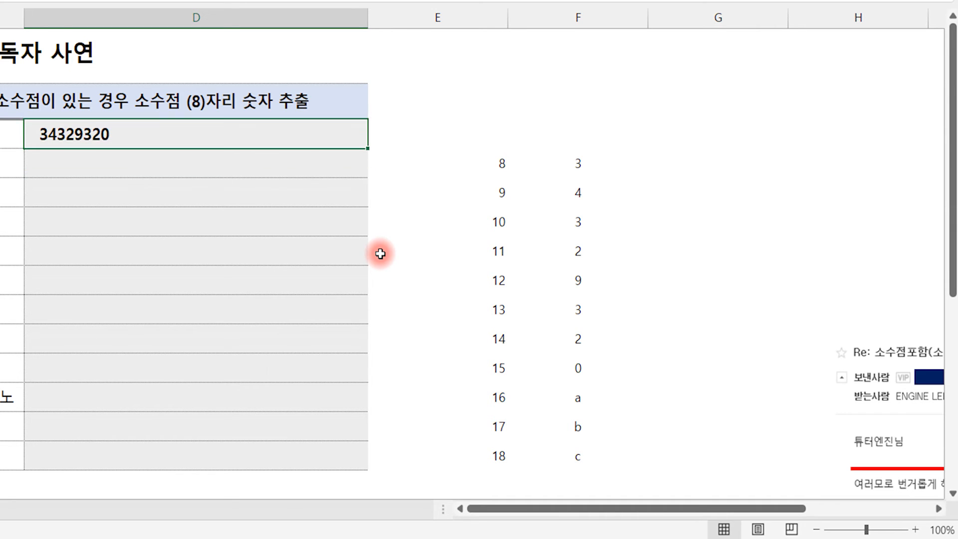
pyautogui.moveTo(582, 158); pyautogui.dragTo(591, 361)
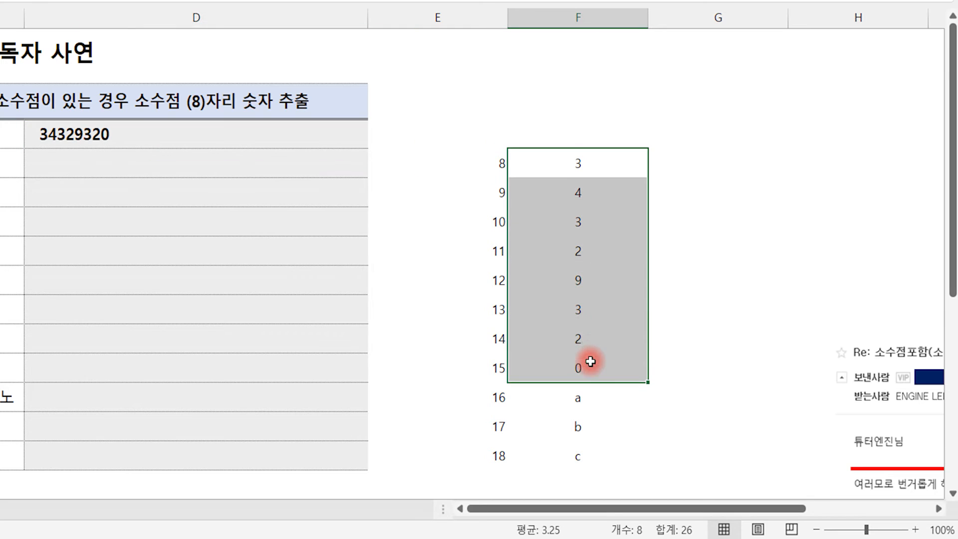
# Step: Clear D5 and begin a new formula with the text and start position arguments: =mid(C5,find(".",C5)+1,
pyautogui.click(108, 135)
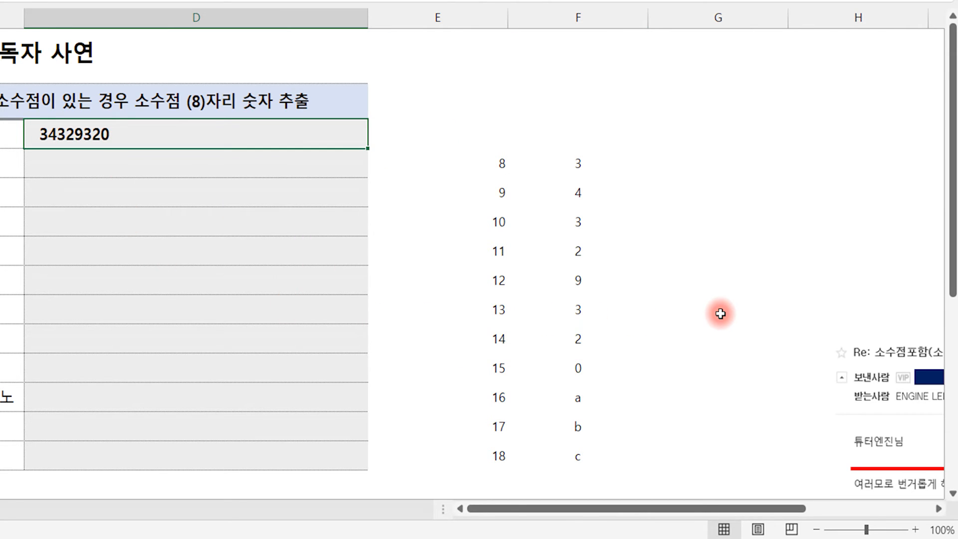
pyautogui.press('Delete')
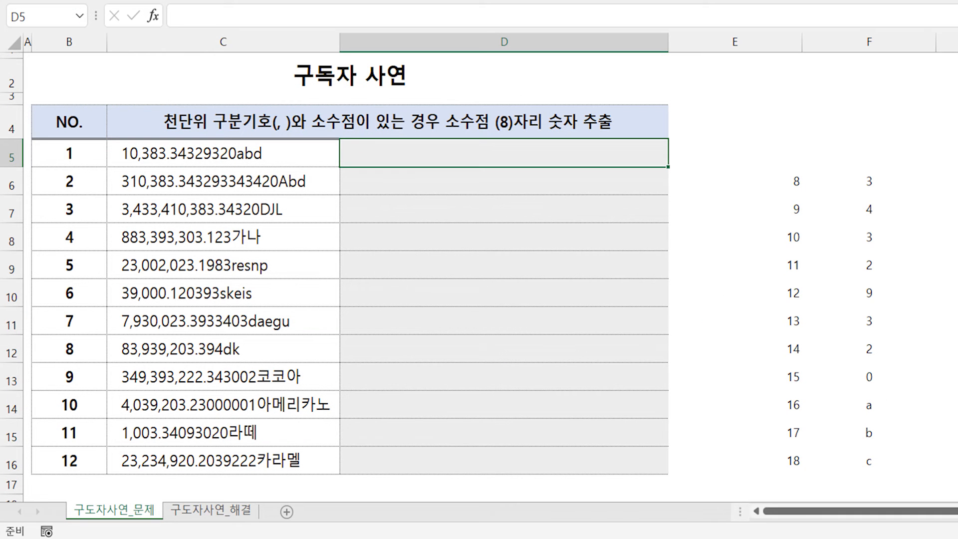
pyautogui.write('=mid(')
pyautogui.press('Left')
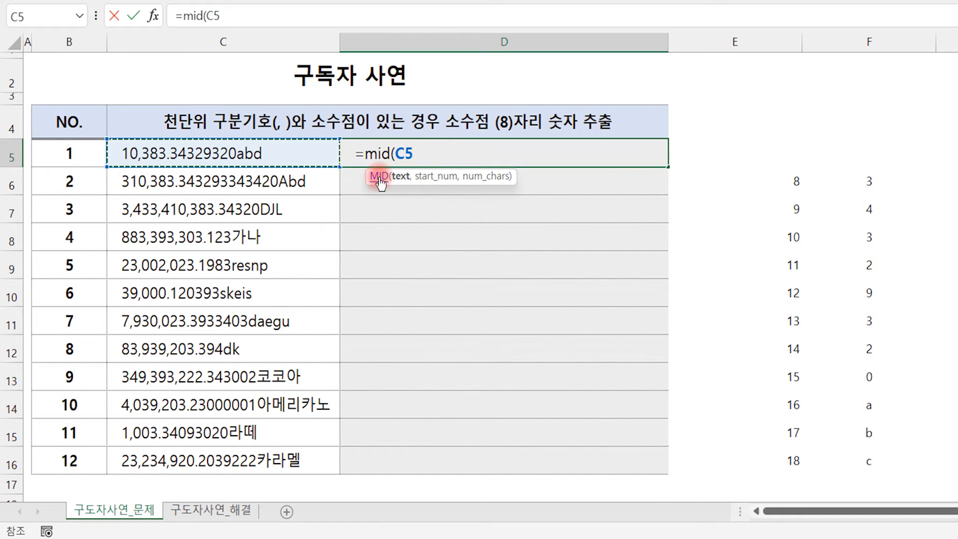
pyautogui.write(',')
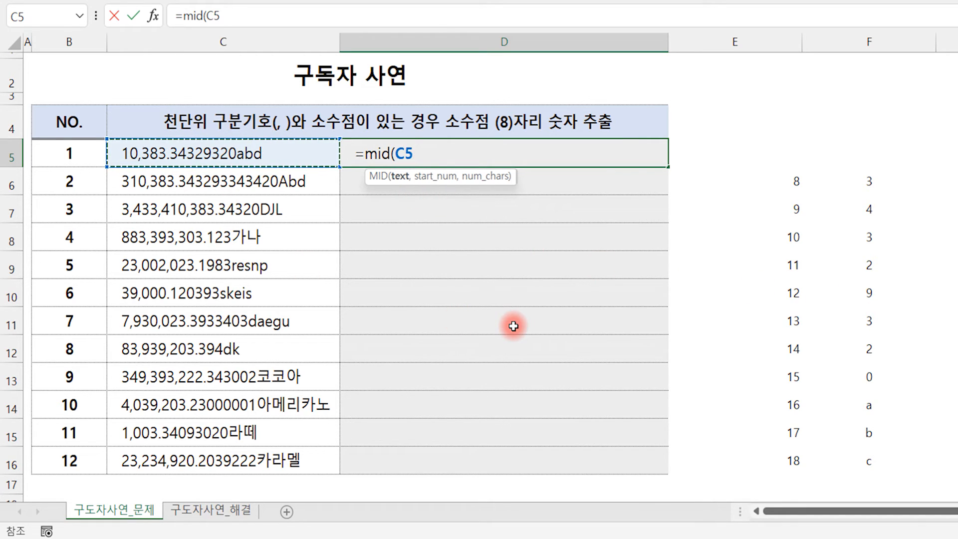
pyautogui.write('find')
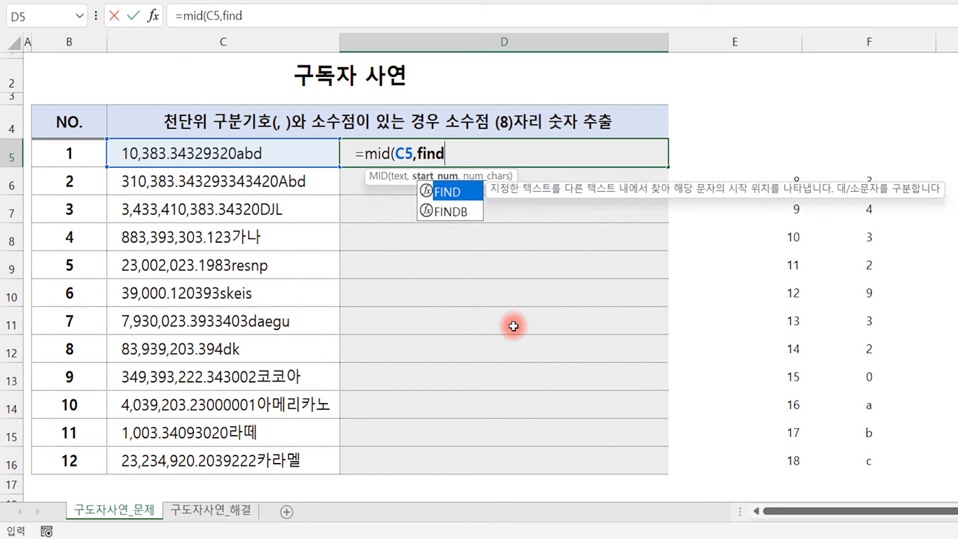
pyautogui.write('("."')
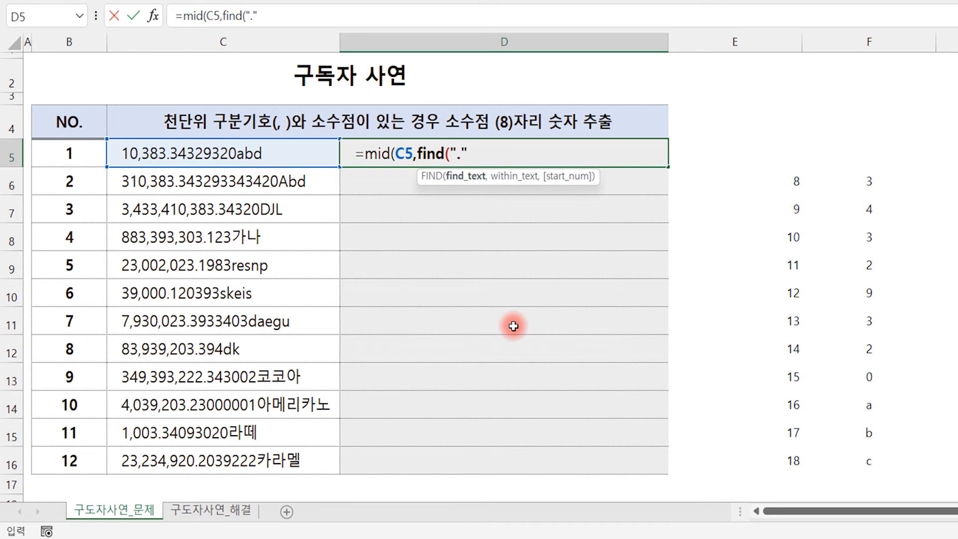
pyautogui.write(',')
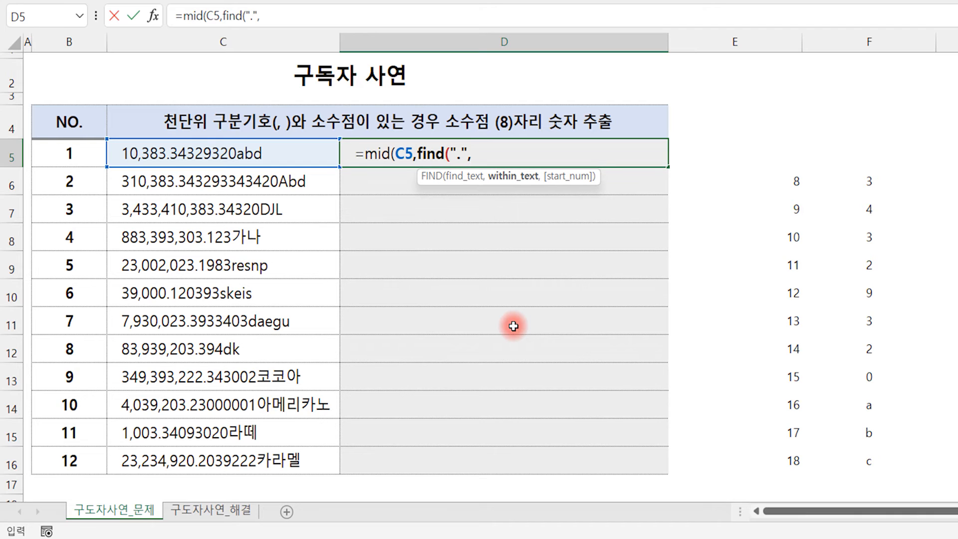
pyautogui.press('Left')
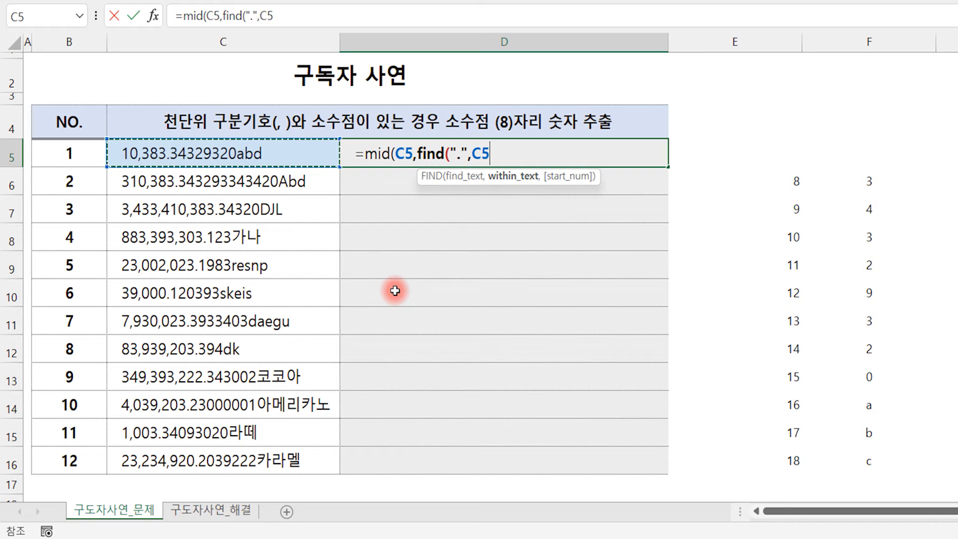
pyautogui.write(')+')
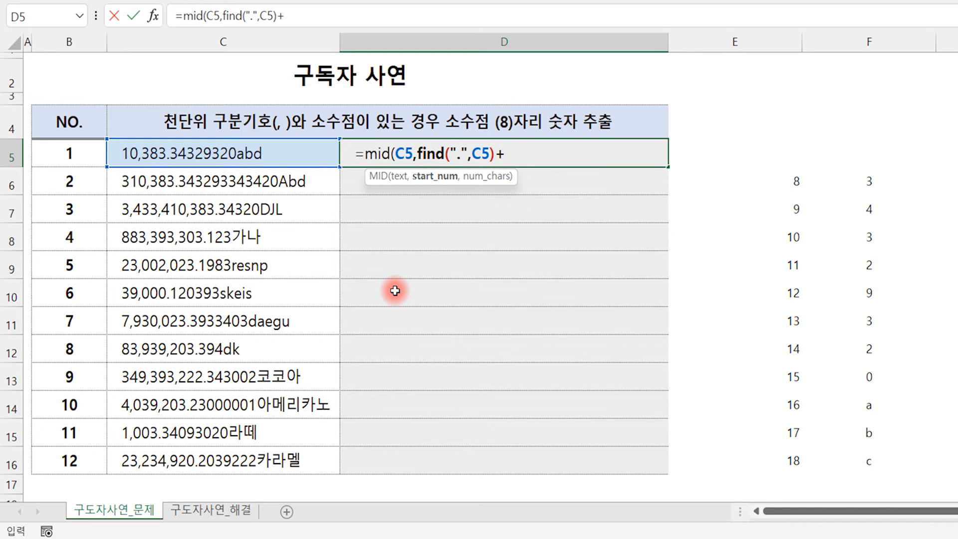
pyautogui.write('1')
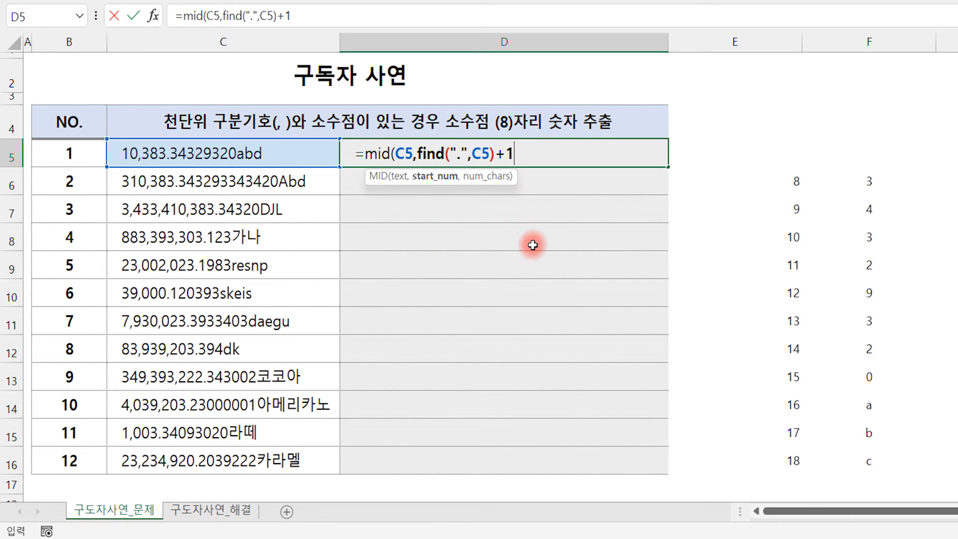
pyautogui.write(',')
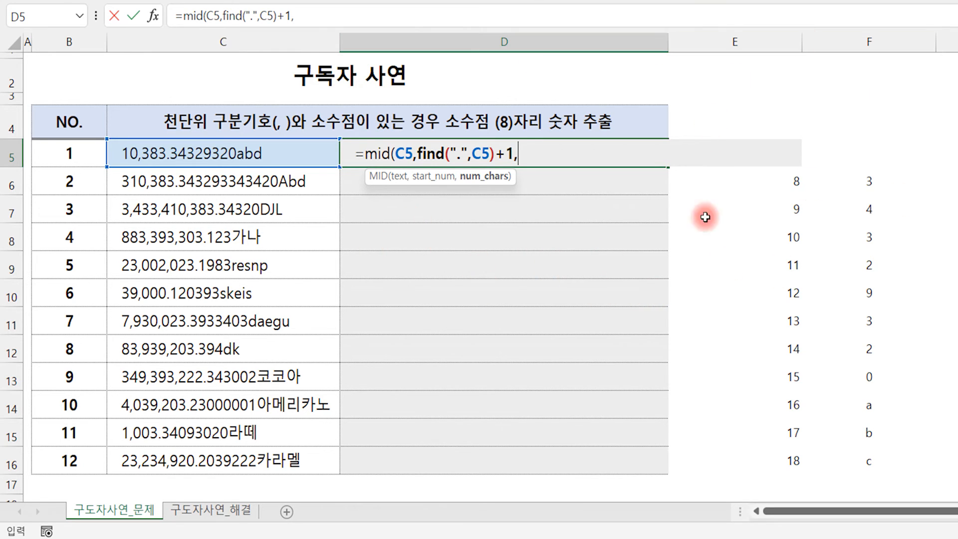
# Step: Add match(false,ISNUMBER( as the beginning of the character-count argument in the D5 formula
pyautogui.write('match')
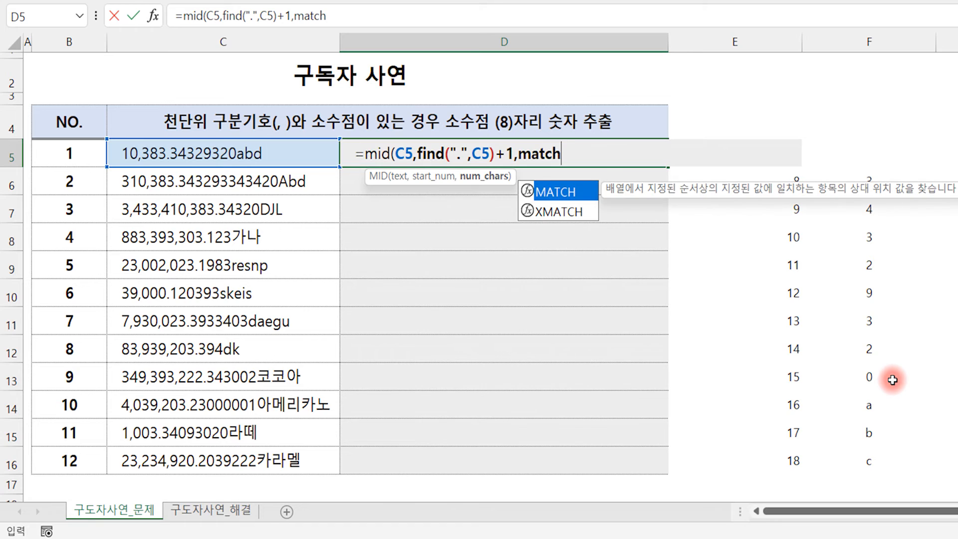
pyautogui.write('(false')
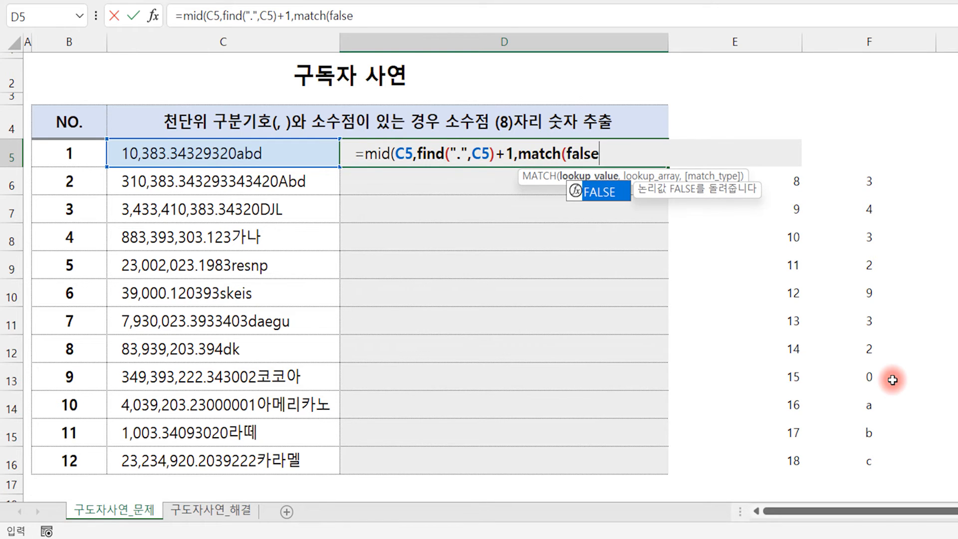
pyautogui.write(',isnu')
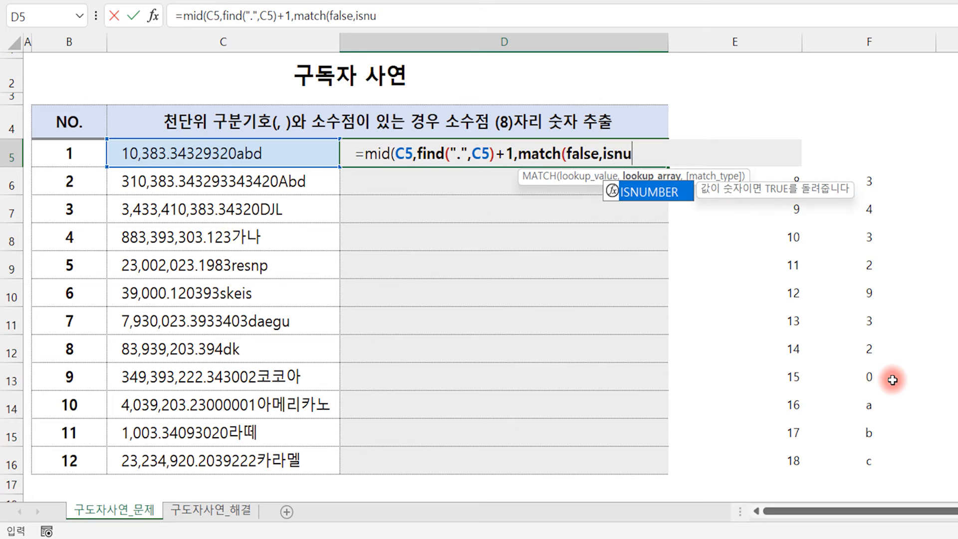
pyautogui.press('Tab')
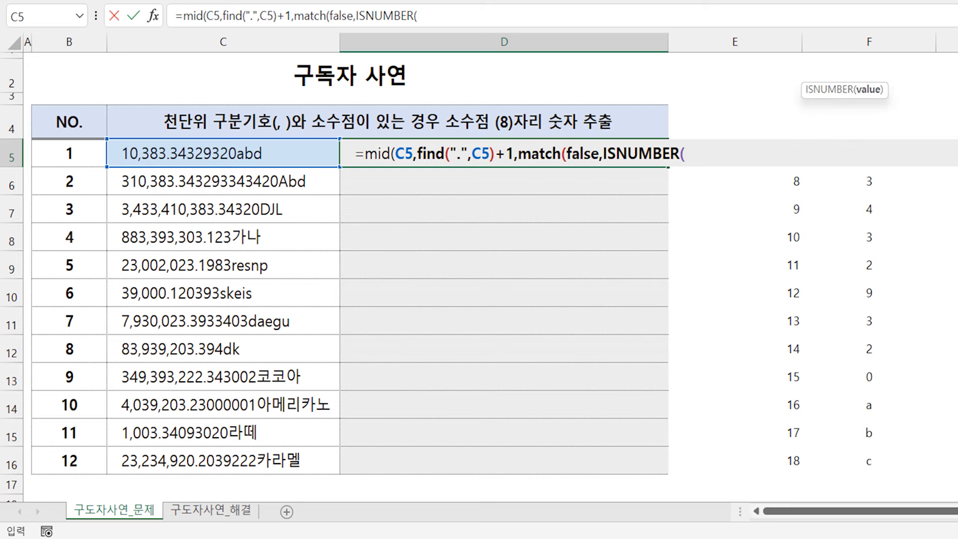
# Step: Add mid(C5,row(INDIRECT( inside the ISNUMBER function of the D5 formula
pyautogui.write('mid(')
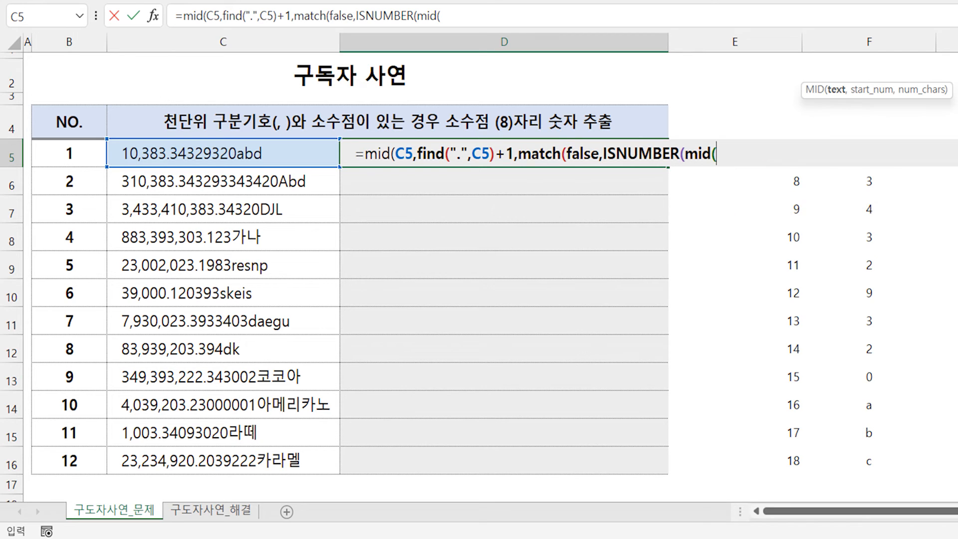
pyautogui.click(281, 150)
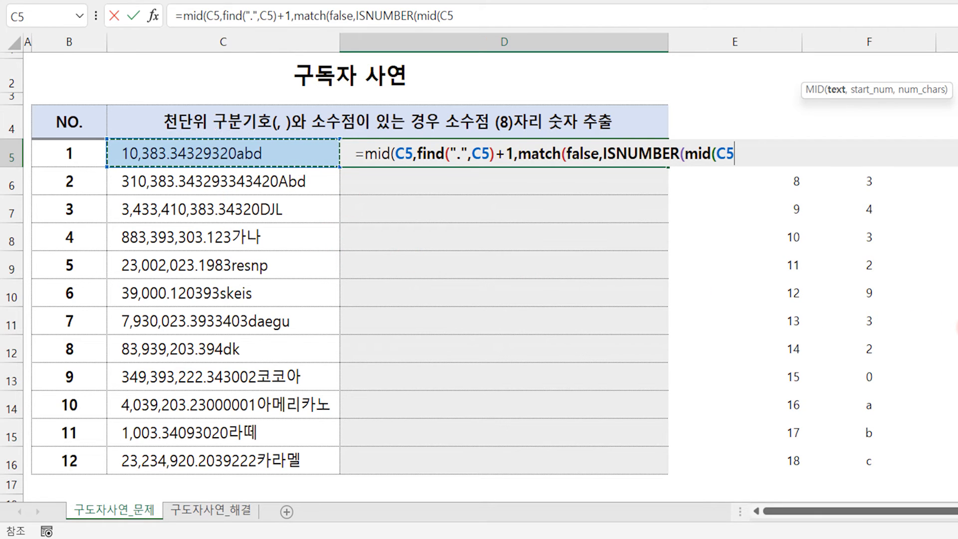
pyautogui.write(',')
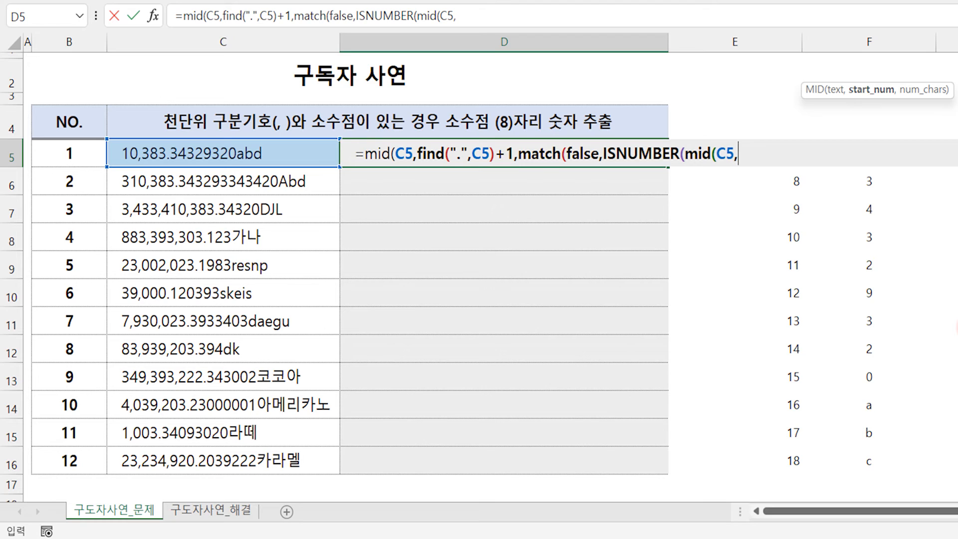
pyautogui.write('row(')
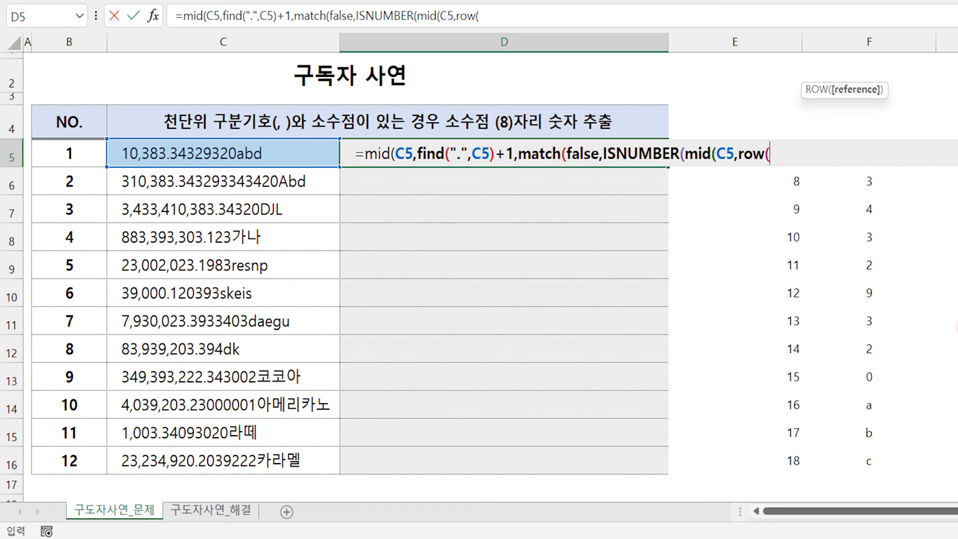
pyautogui.write('indi')
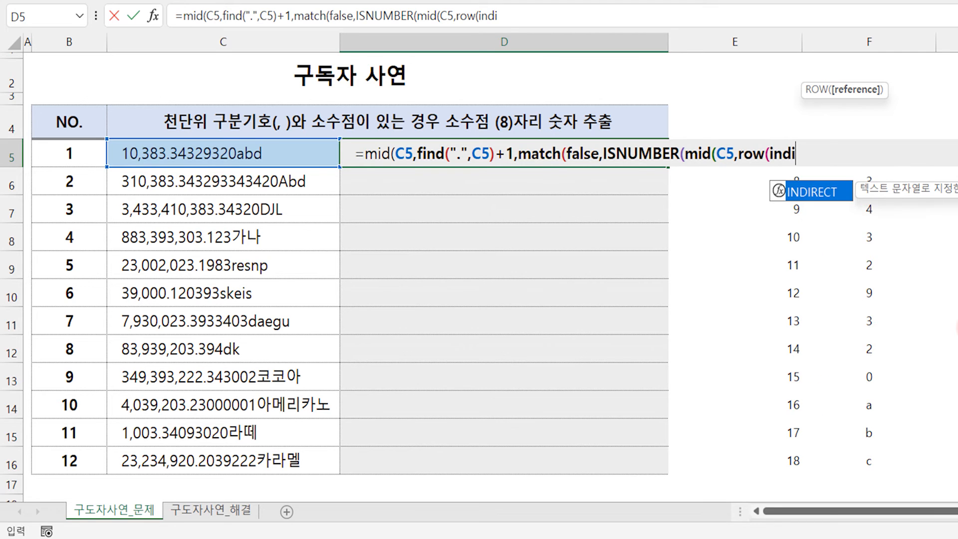
pyautogui.press('Tab')
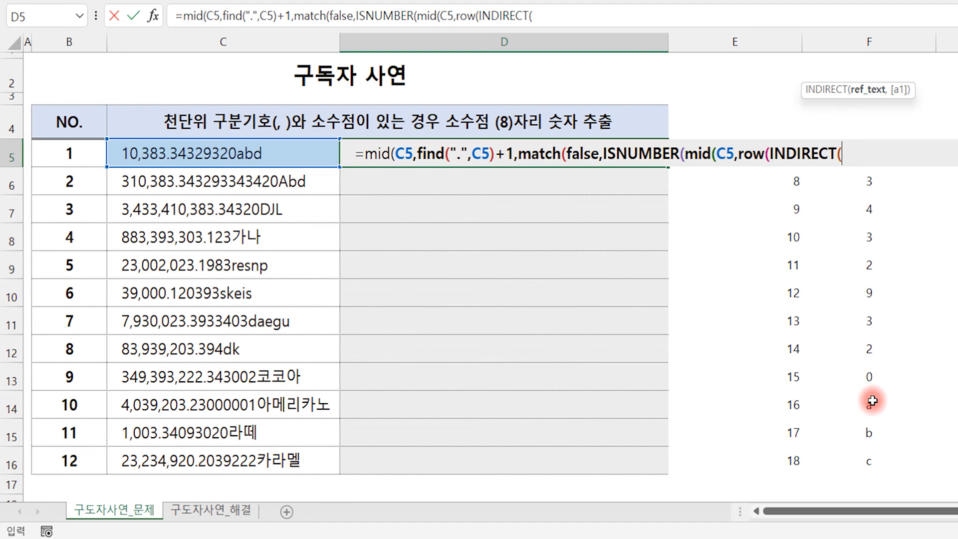
# Step: Enter find(".",C5)+1 as the starting row of the INDIRECT reference in the D5 formula
pyautogui.write('find')
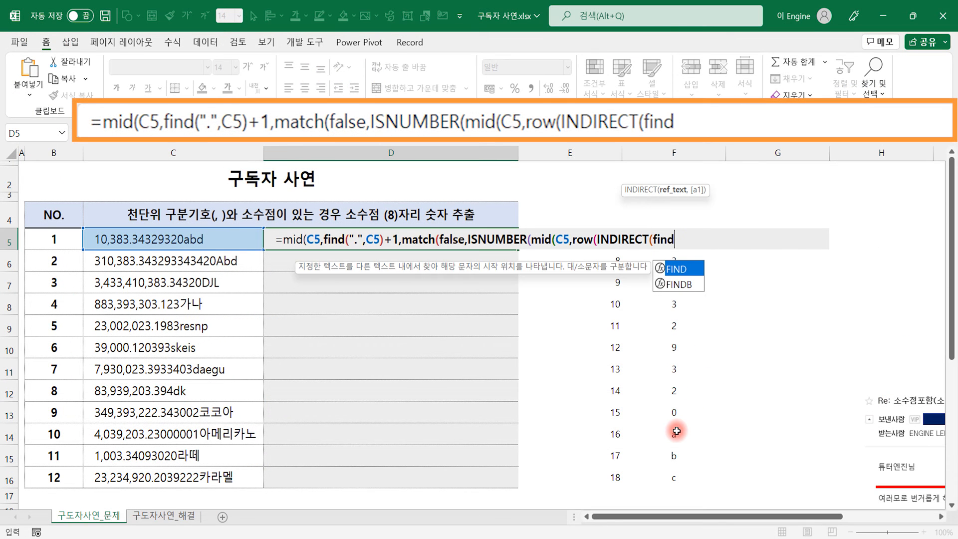
pyautogui.write('(')
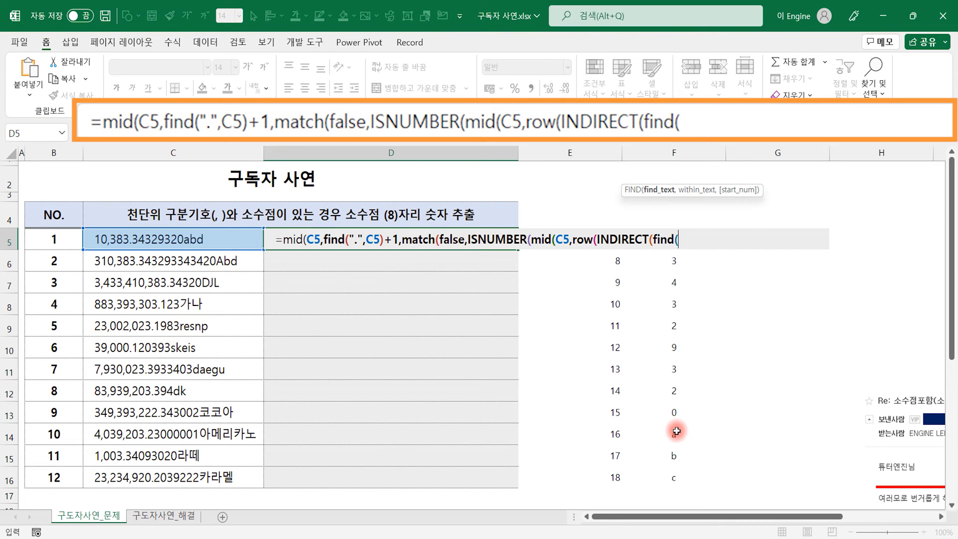
pyautogui.write('".",')
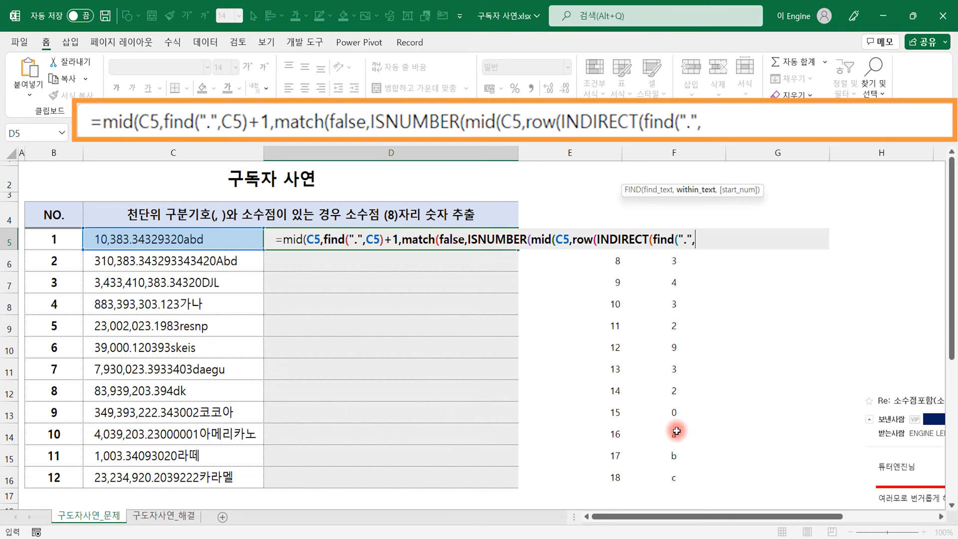
pyautogui.click(191, 242)
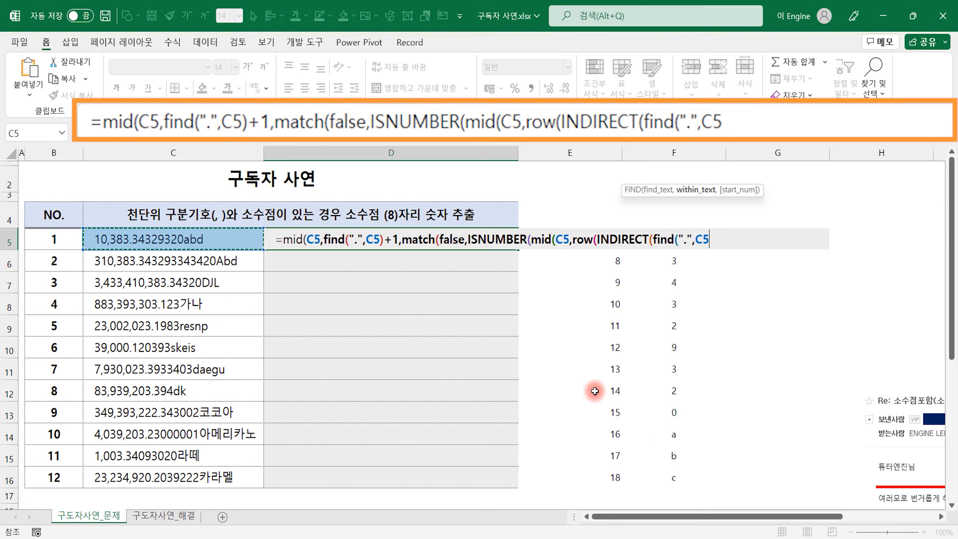
pyautogui.write(')+1')
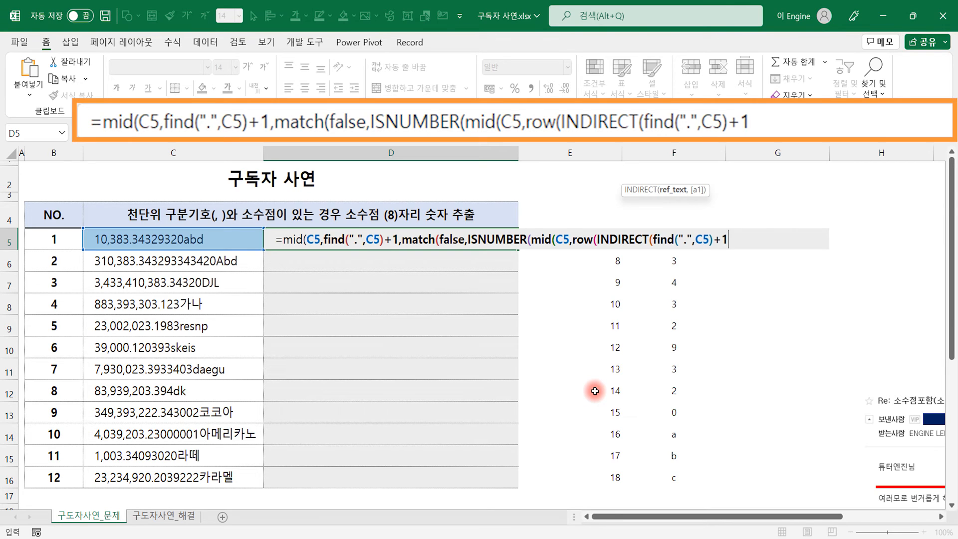
# Step: Append &":"&len(C5) as the ending row of the INDIRECT reference and close the INDIRECT and ROW functions
pyautogui.write('&')
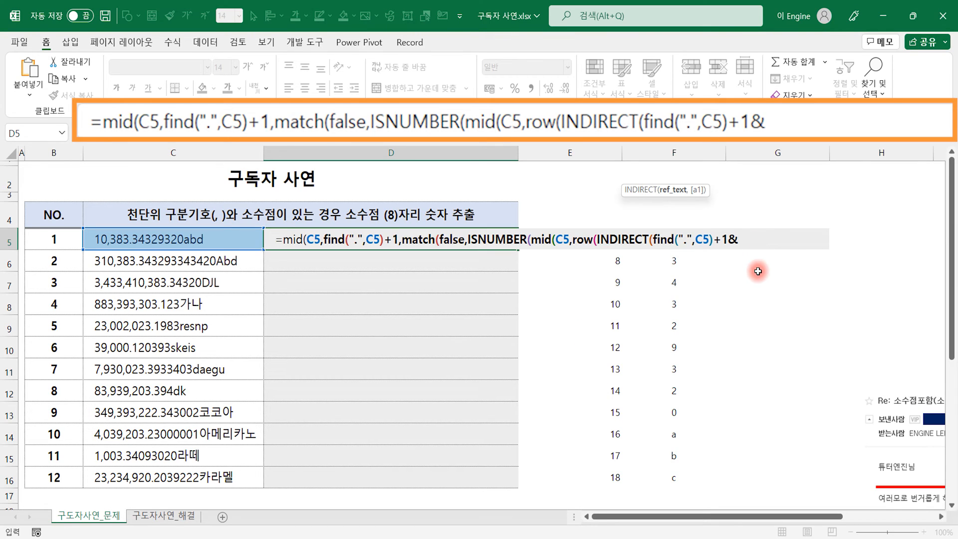
pyautogui.write('":"&len(')
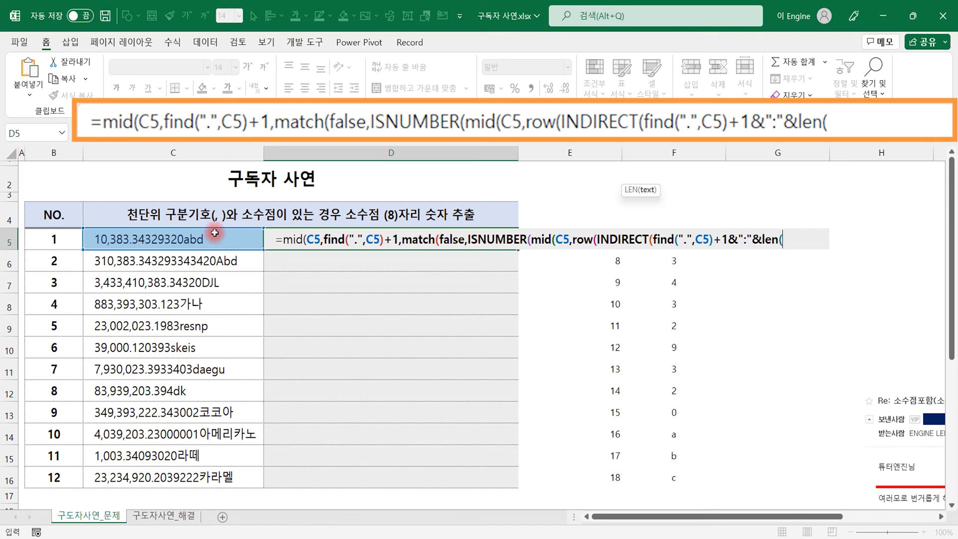
pyautogui.click(215, 233)
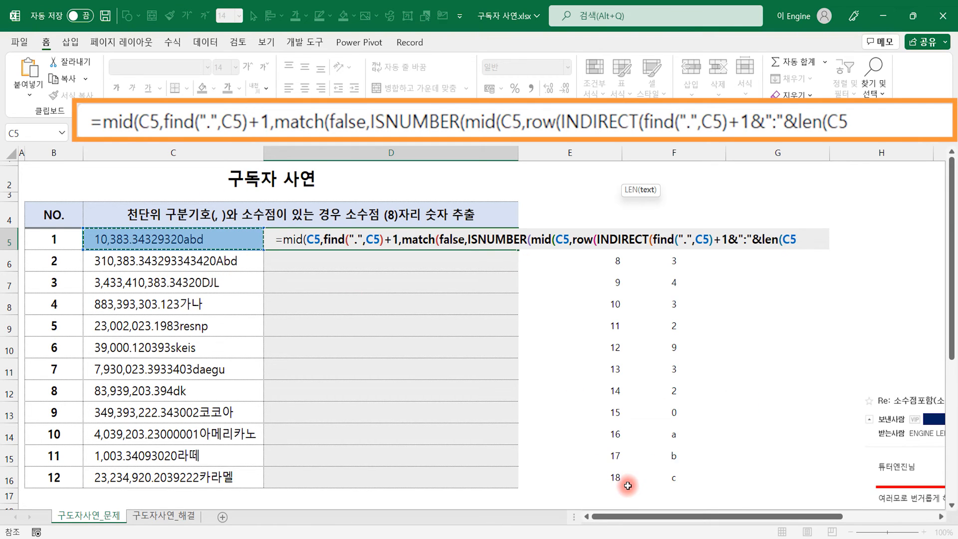
pyautogui.write(')')
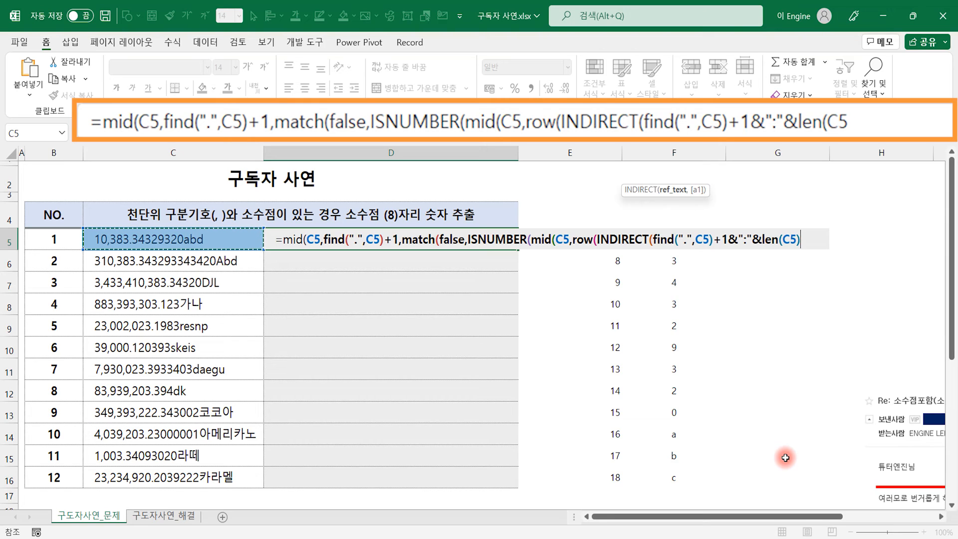
pyautogui.write(')')
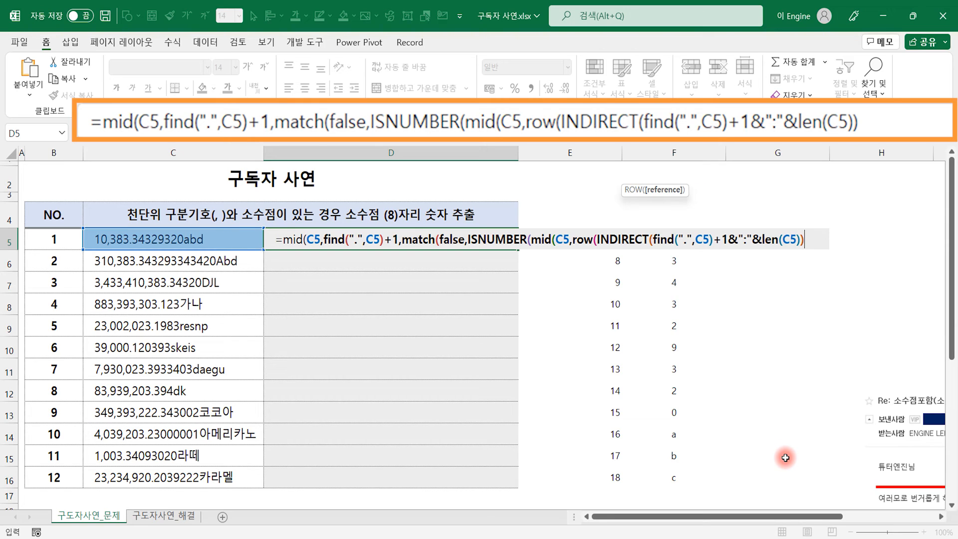
pyautogui.write(')')
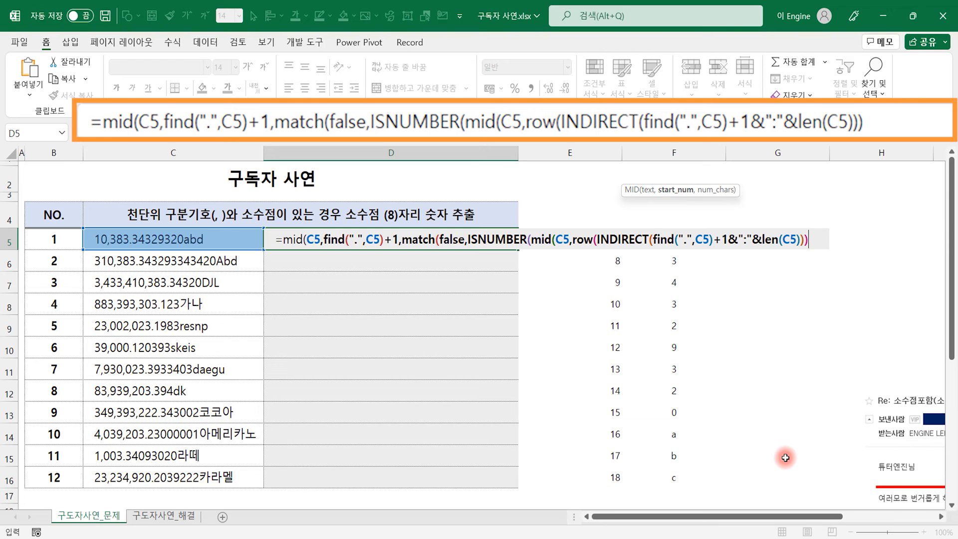
# Step: Set the nested MID's character count to 1 and close that function
pyautogui.write(',')
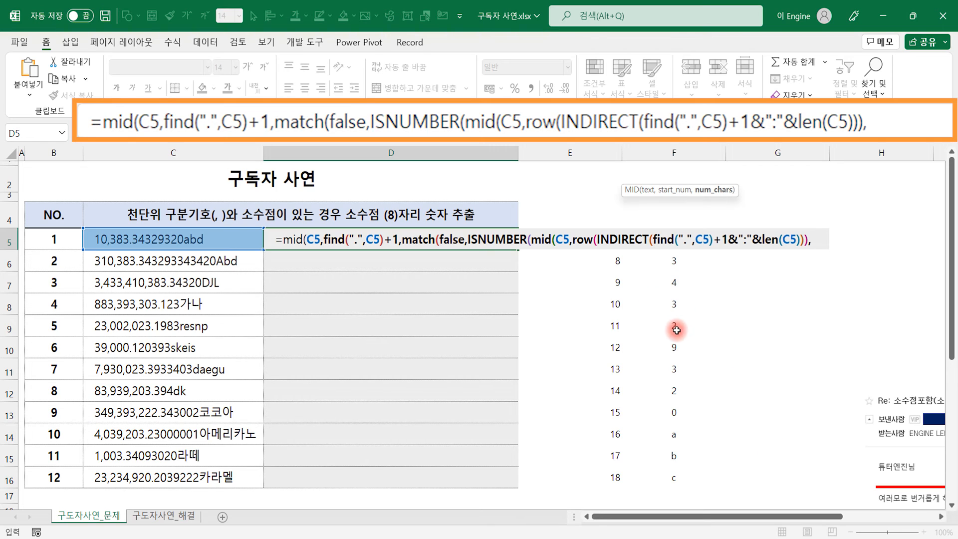
pyautogui.write('1')
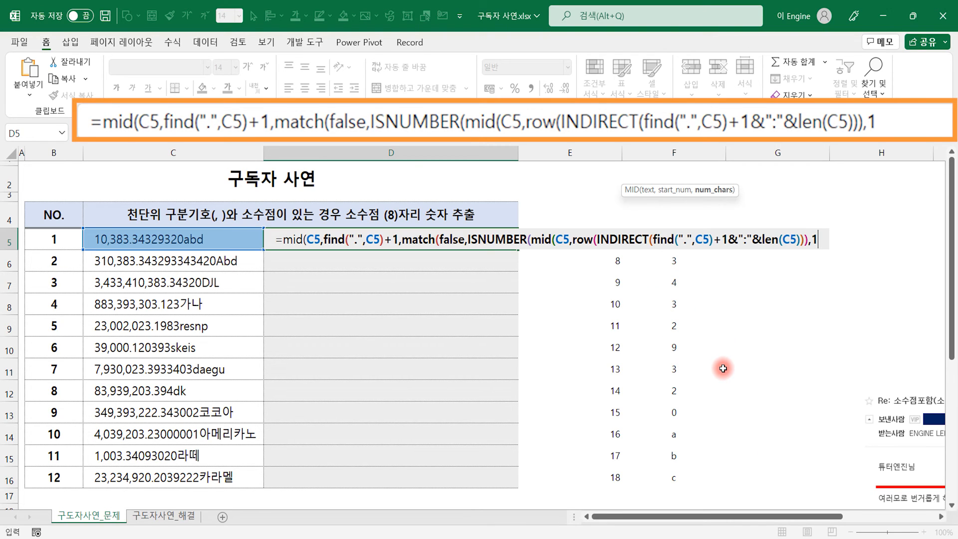
pyautogui.write(')')
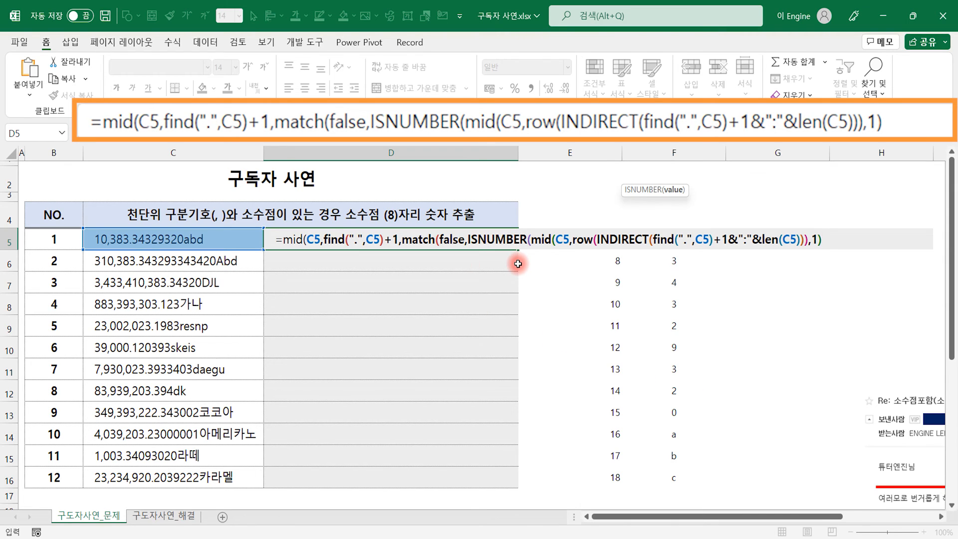
pyautogui.write('/1')
pyautogui.press('BackSpace')
pyautogui.press('BackSpace')
pyautogui.write('*1')
pyautogui.press('BackSpace')
pyautogui.press('BackSpace')
# Step: Divide the nested MID result by 1 with /1 and close the ISNUMBER function
pyautogui.write('/1')
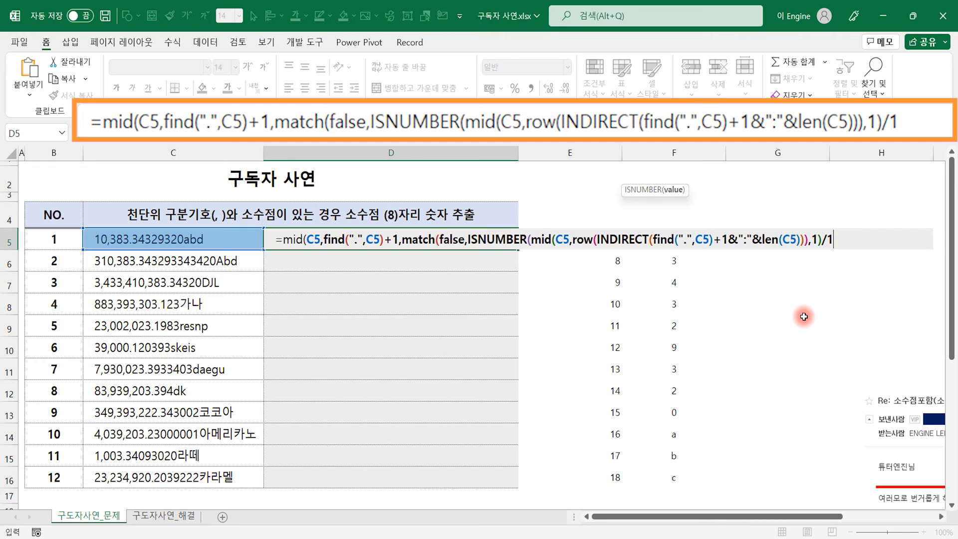
pyautogui.write(',')
pyautogui.press('BackSpace')
pyautogui.write(')')
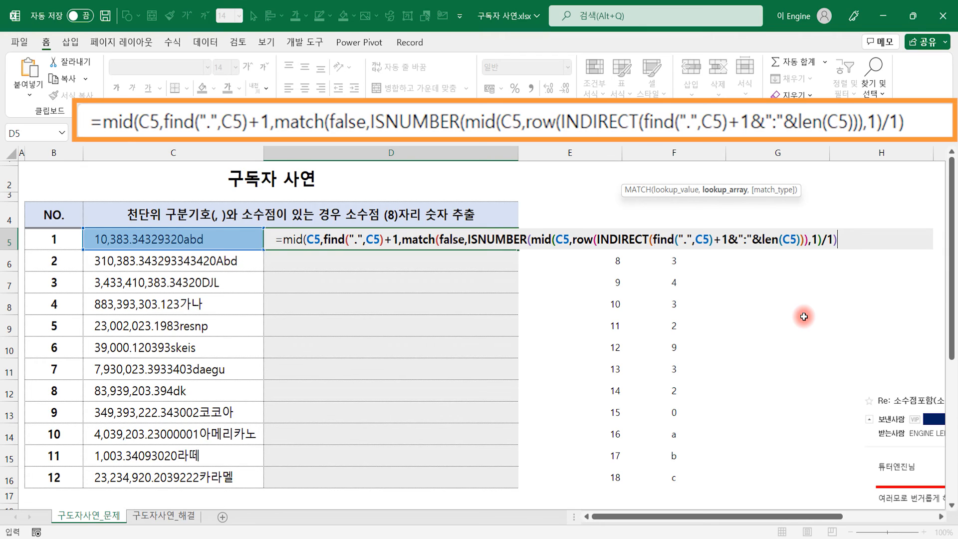
# Step: Set MATCH to exact match (0), subtract 1 from its result, close the outer MID, and commit the D5 formula
pyautogui.write(',')
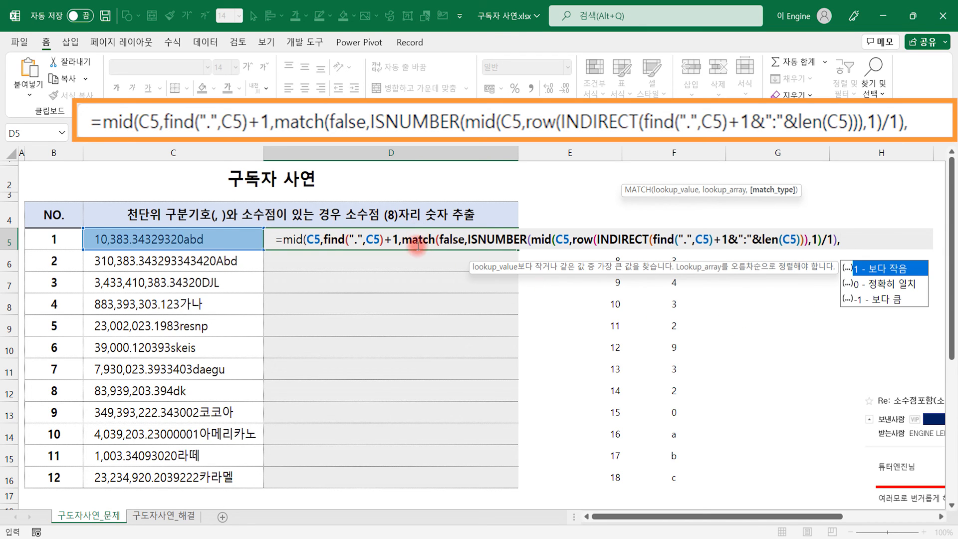
pyautogui.doubleClick(897, 285)
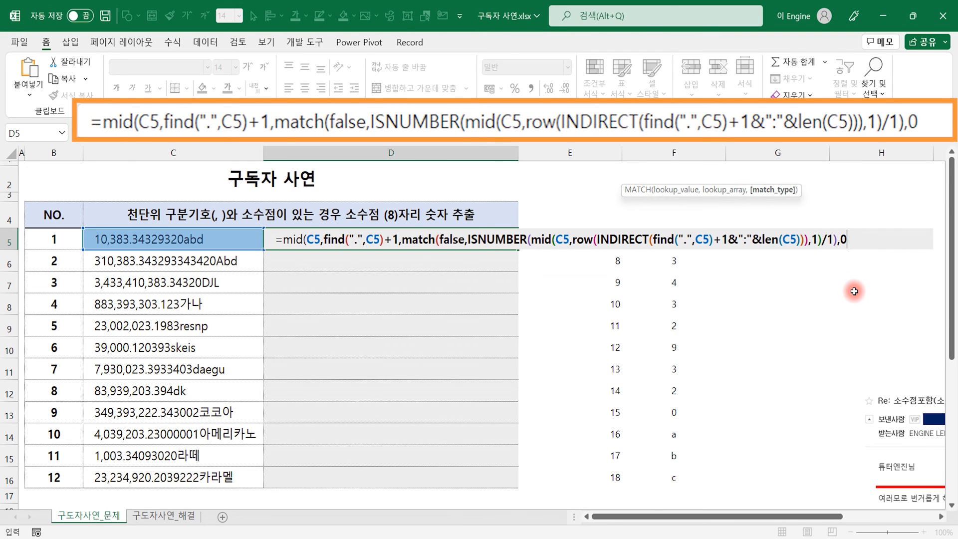
pyautogui.write(')')
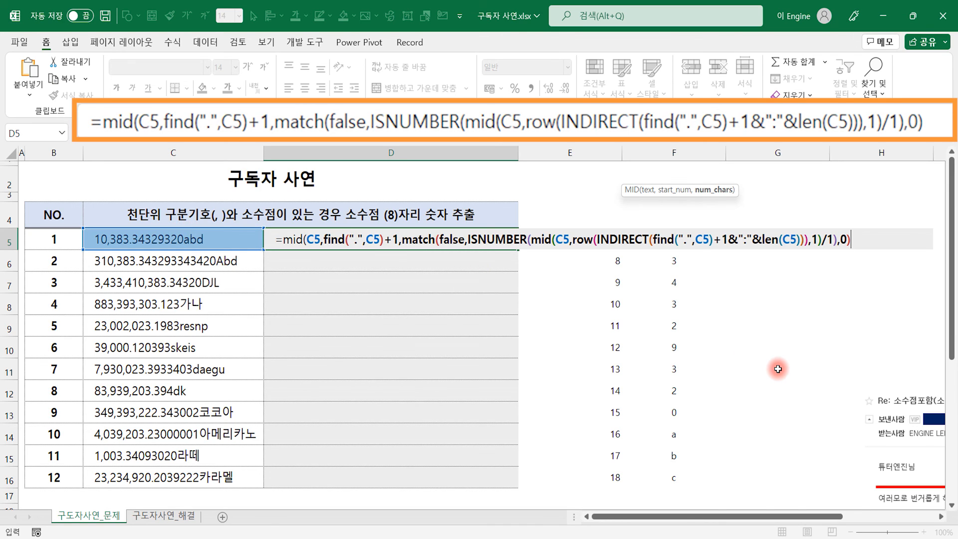
pyautogui.write('-1)')
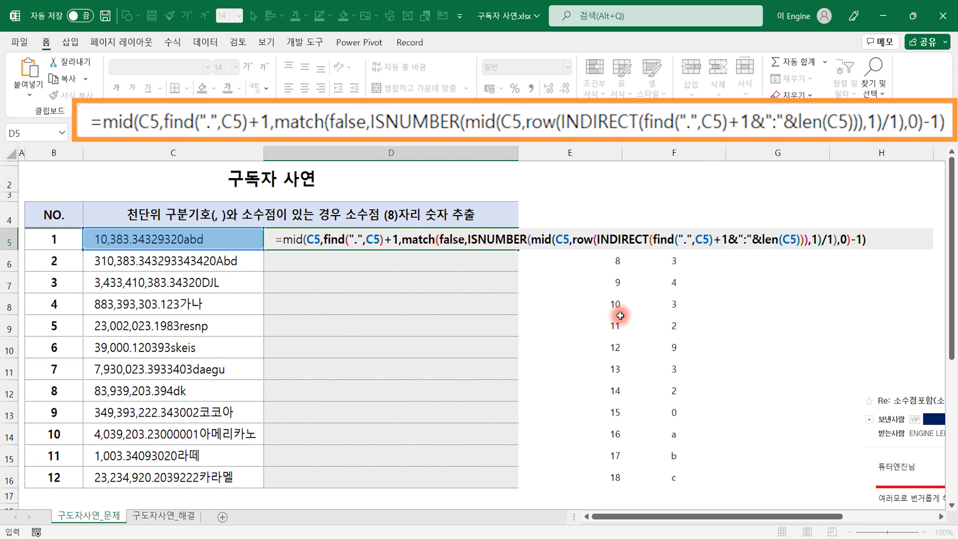
pyautogui.hotkey('ctrl', 'Return')
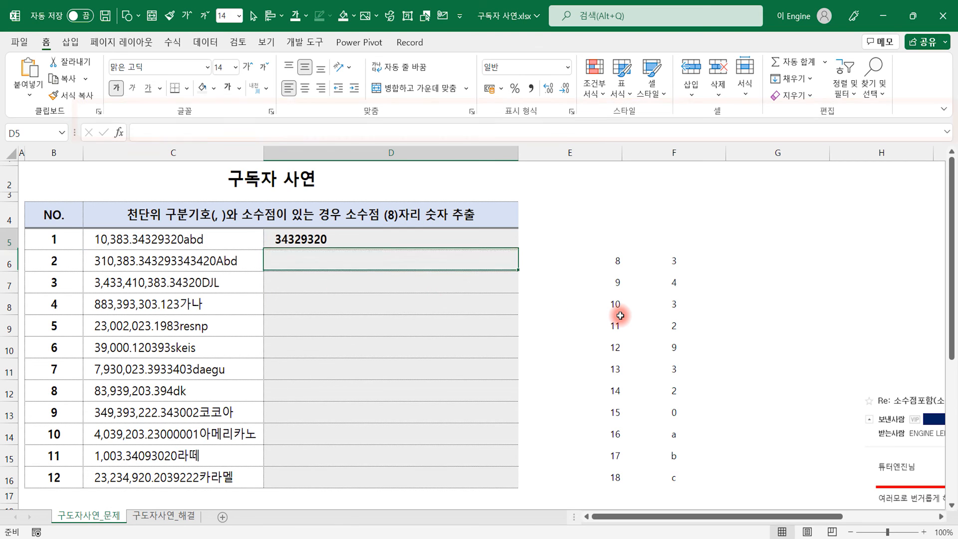
# Step: Fill the D5 formula down through D16 and compare the extracted digits in D10 and D12 with their source text in column C
pyautogui.moveTo(518, 249); pyautogui.dragTo(519, 481)
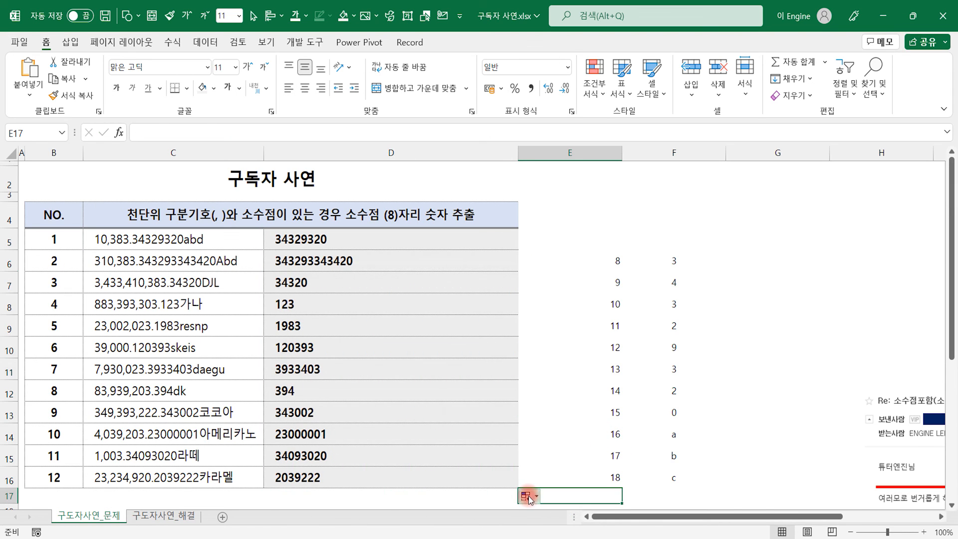
pyautogui.click(551, 496)
pyautogui.click(562, 469)
pyautogui.click(450, 398)
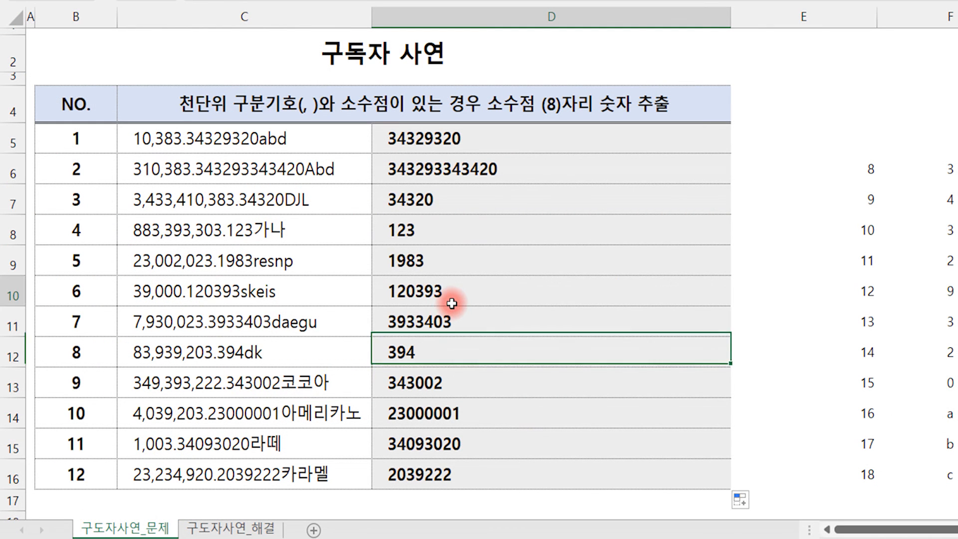
pyautogui.click(452, 302)
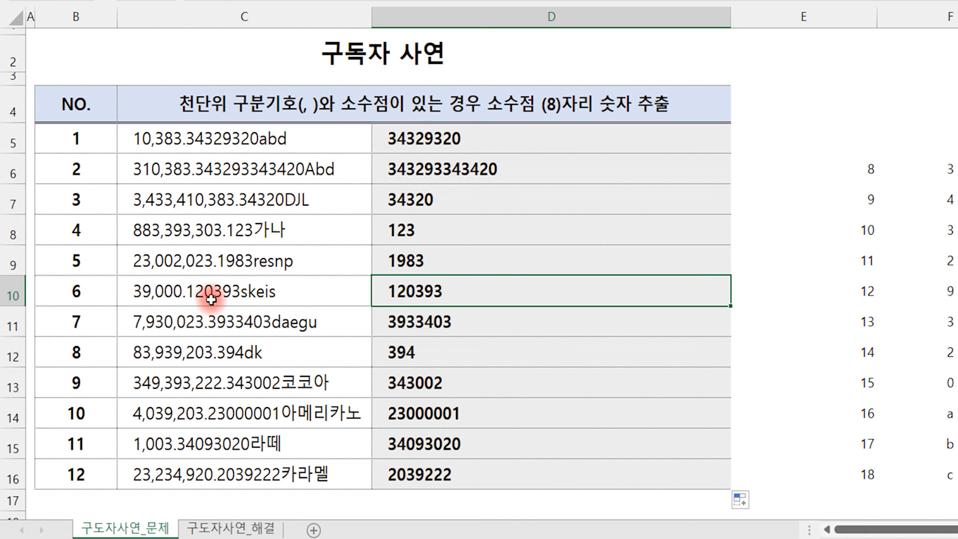
pyautogui.click(425, 349)
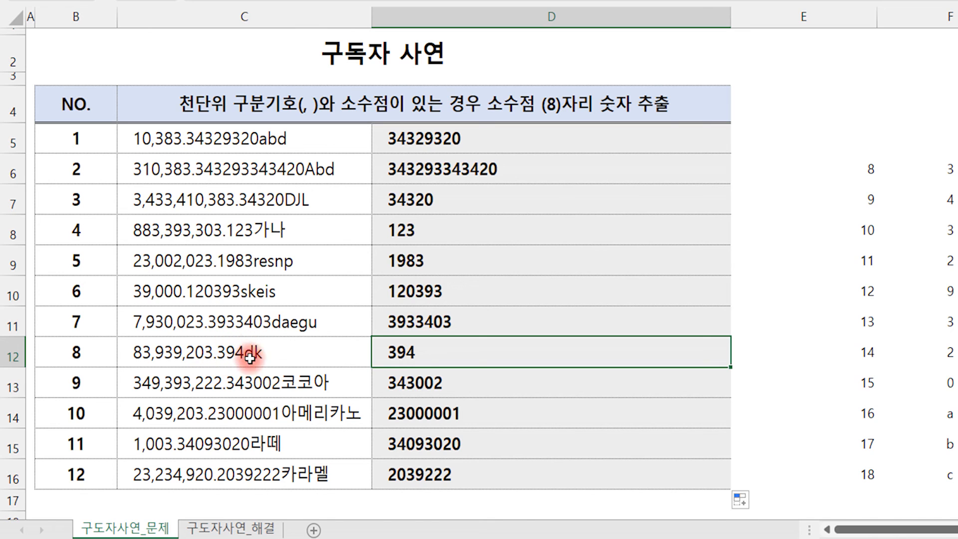
pyautogui.click(847, 241)
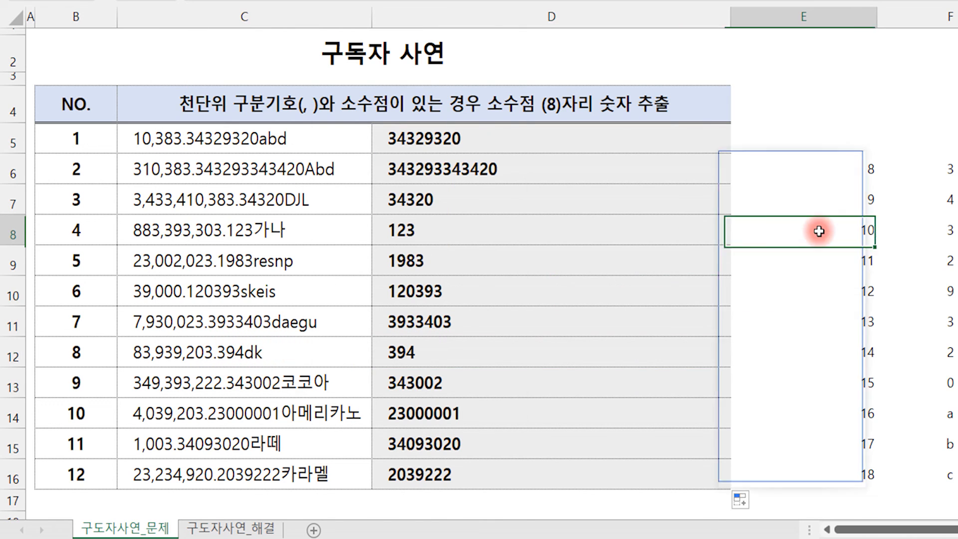
pyautogui.click(640, 140)
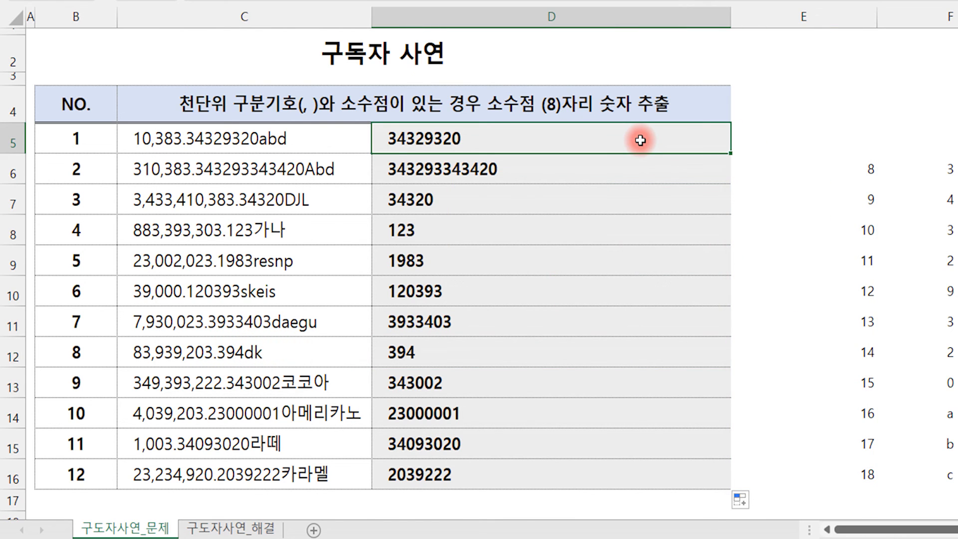